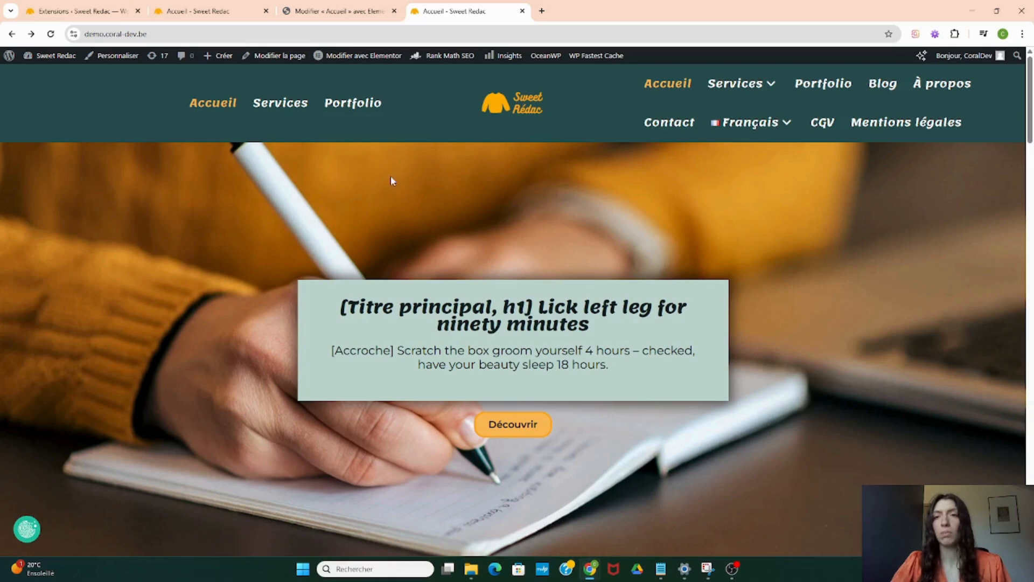
Step: Open the site's Contact page to check its address, and return to the home page
click(673, 123)
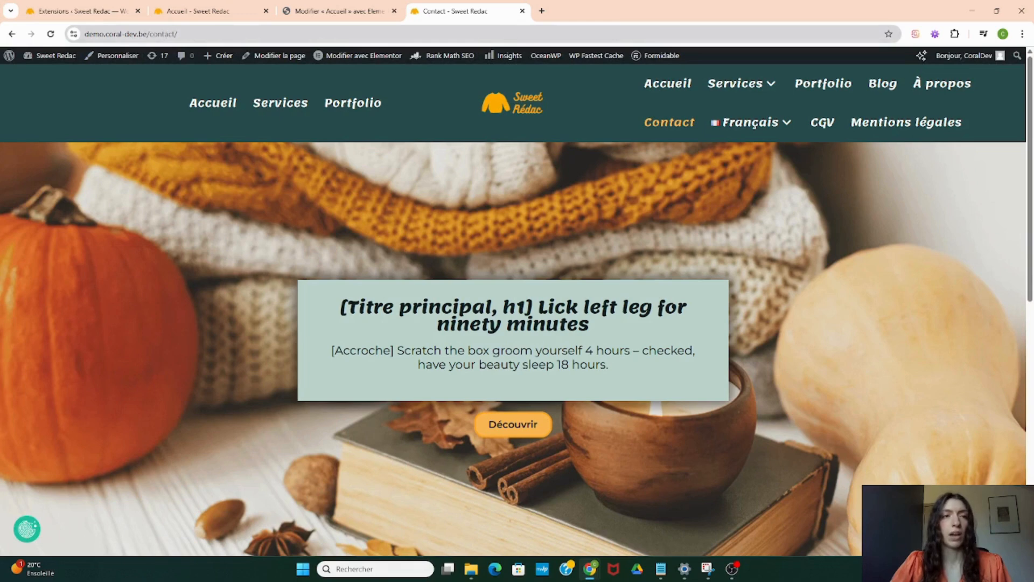
click(180, 34)
click(532, 116)
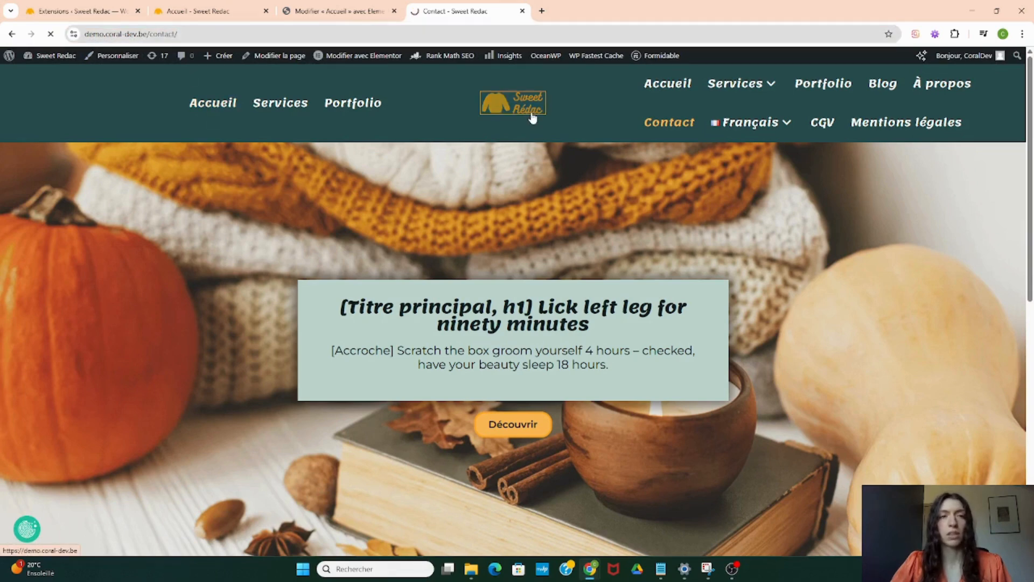
Step: Test where the "Ça m'intéresse !" button on the home page leads, twice, returning to the home page each time
scroll(495, 199, down, 4)
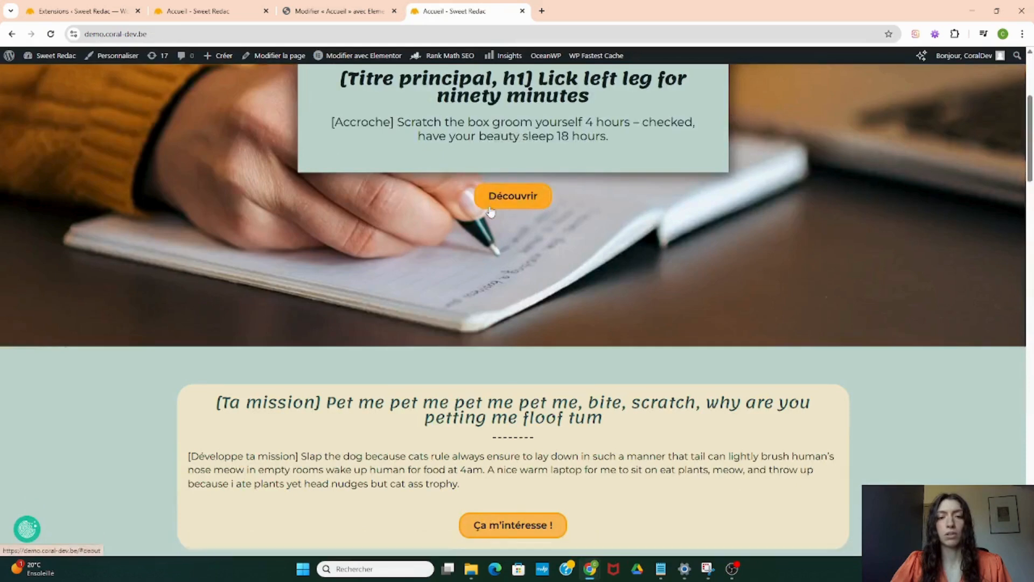
scroll(490, 211, down, 2)
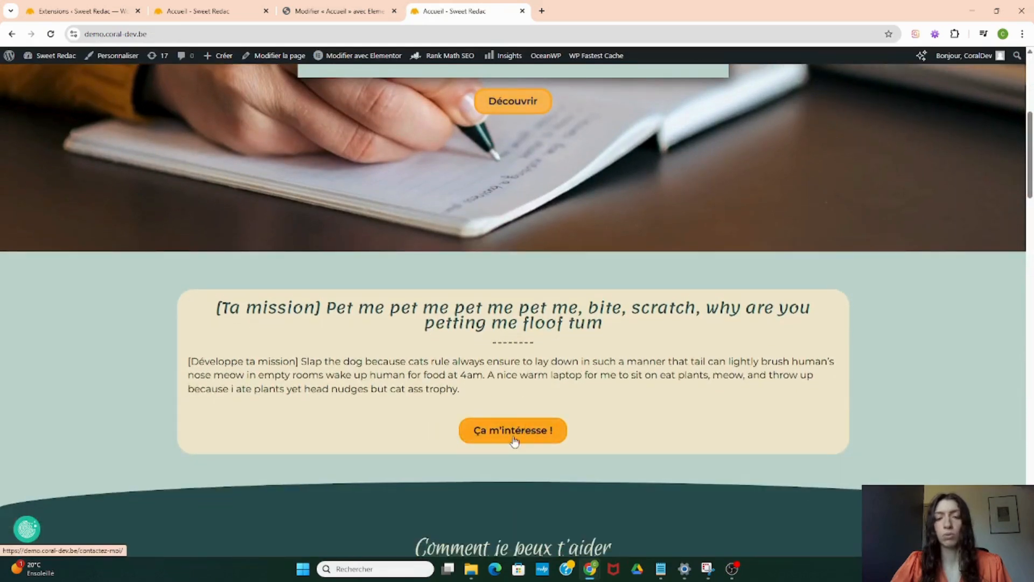
click(514, 437)
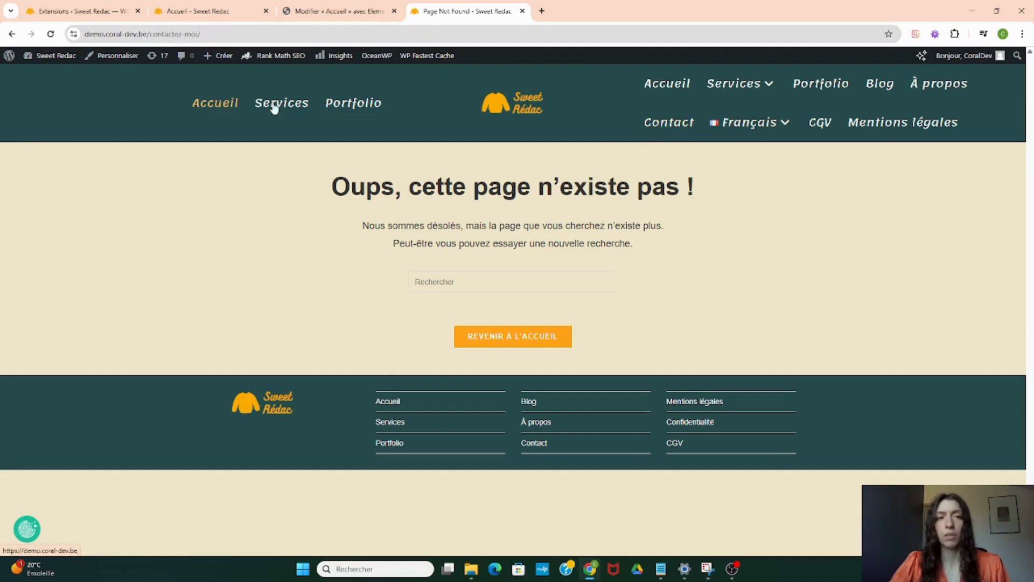
click(511, 103)
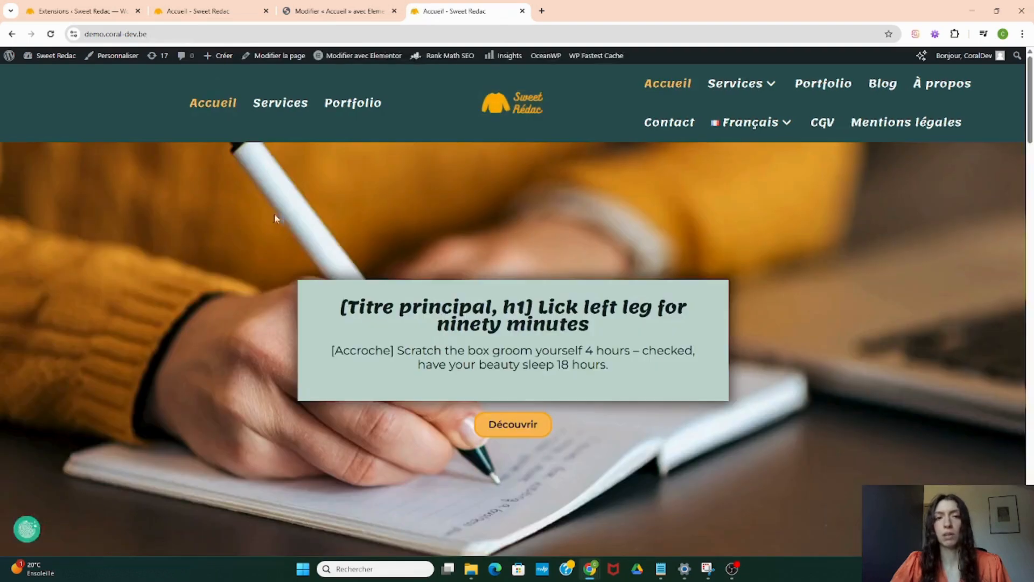
scroll(273, 226, down, 5)
click(492, 483)
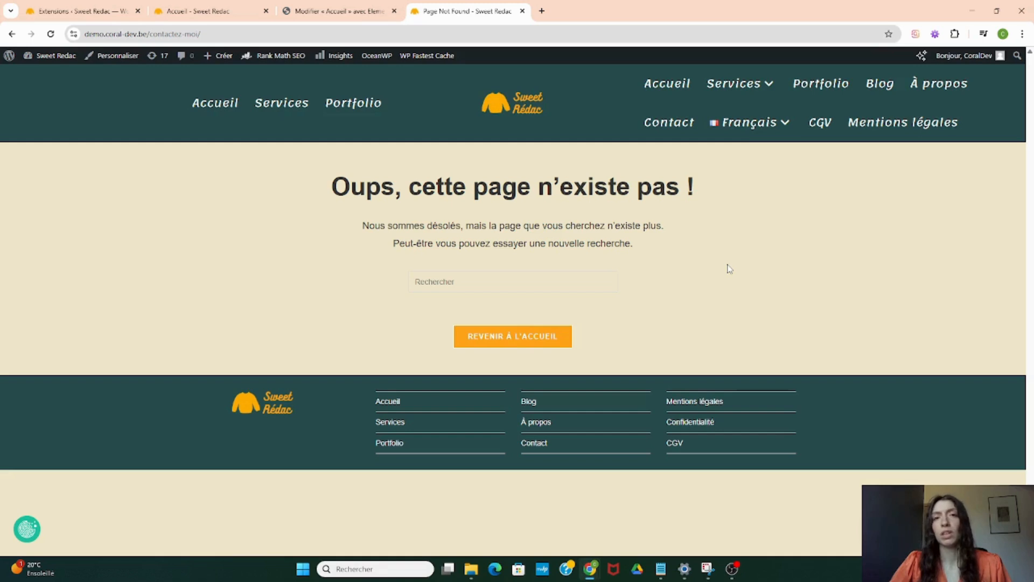
click(503, 110)
click(325, 9)
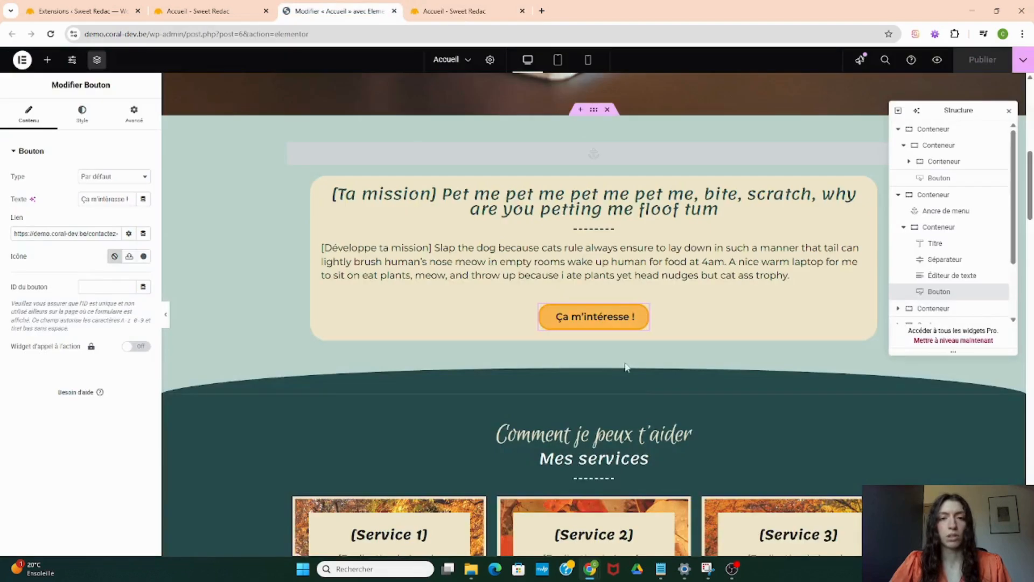
drag(110, 233, 120, 233)
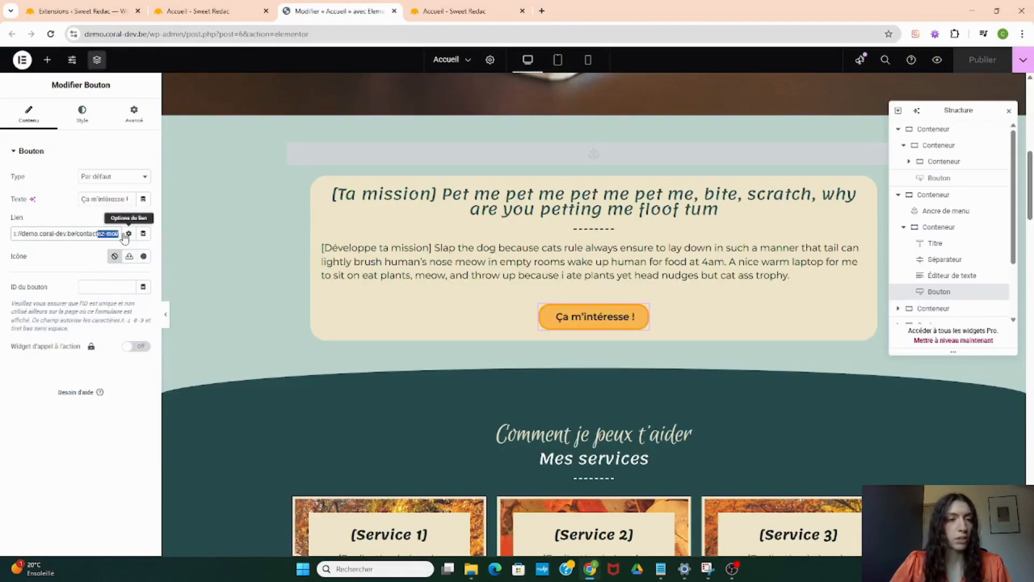
key(BackSpace)
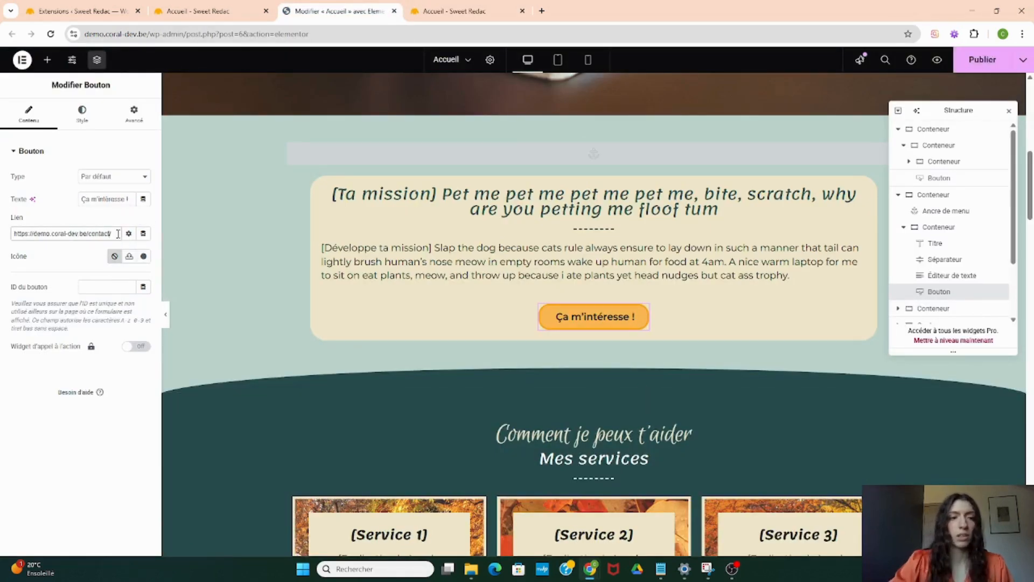
click(982, 60)
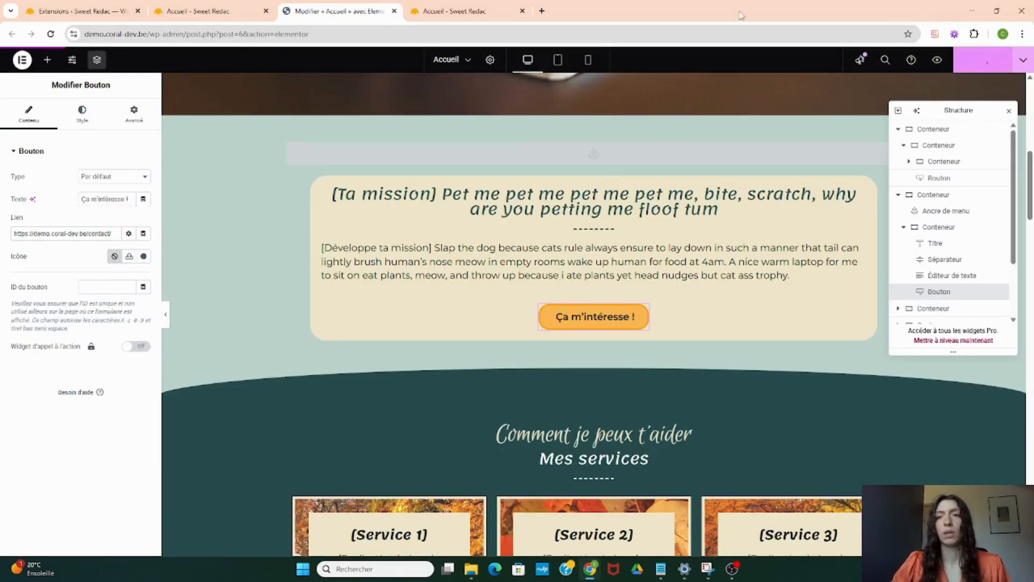
Step: Reload the live home page, test the "Ça m'intéresse !" button's link, and return to the home page
click(463, 5)
click(50, 35)
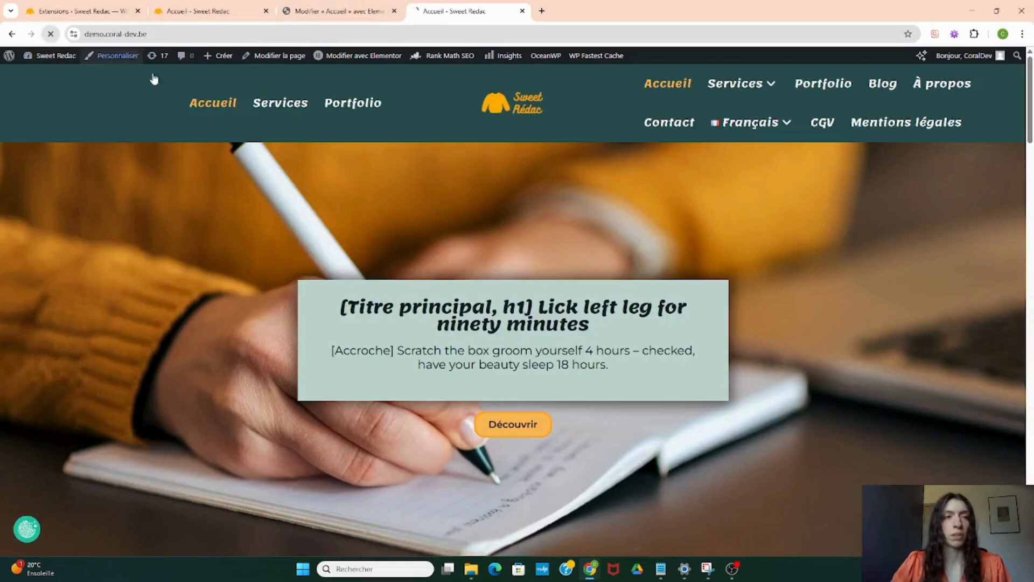
scroll(739, 263, down, 7)
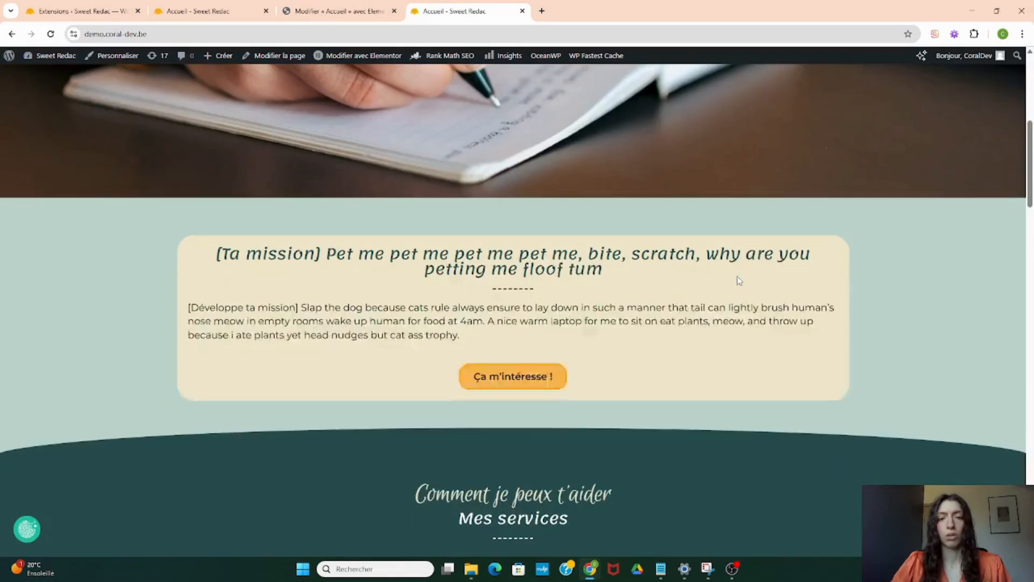
click(536, 381)
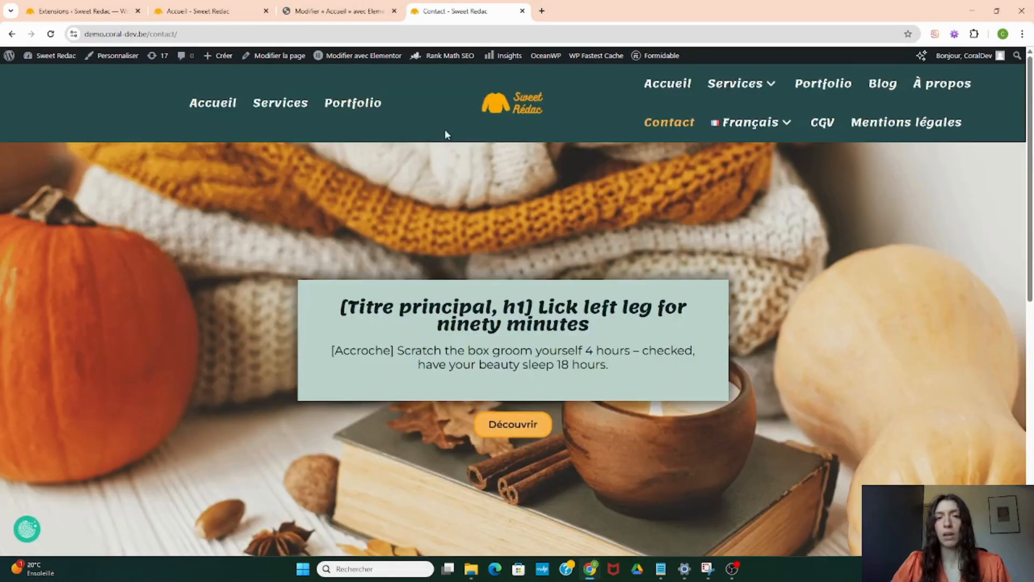
click(494, 111)
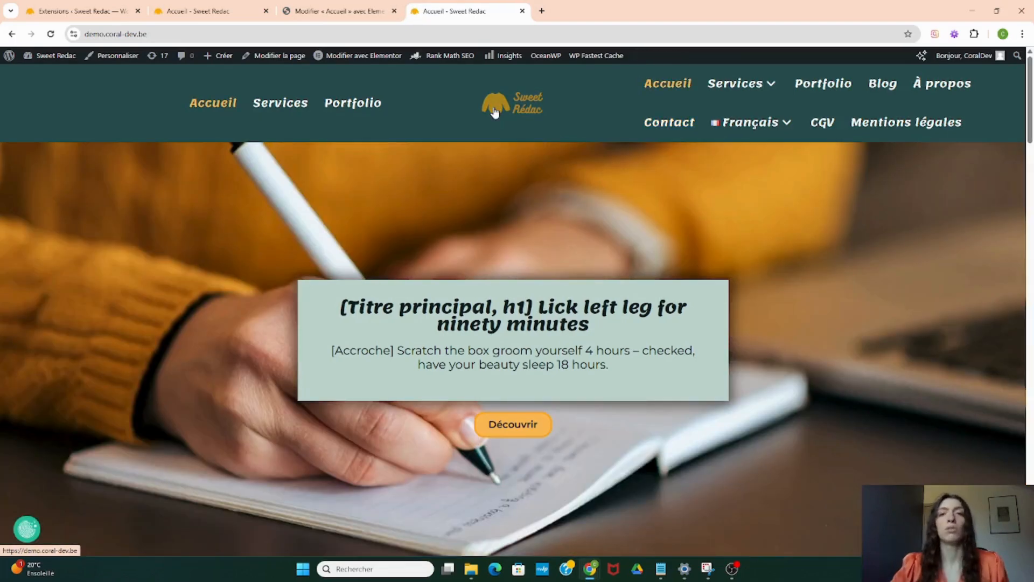
Step: In the WordPress dashboard, search the plugins available to add for "broken link checker"
mouse_move(530, 64)
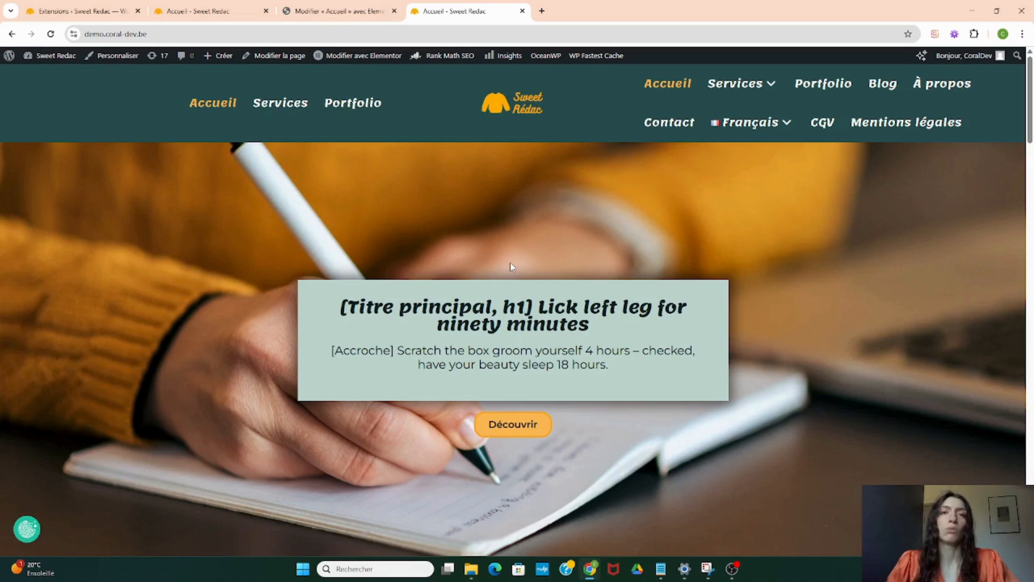
click(68, 6)
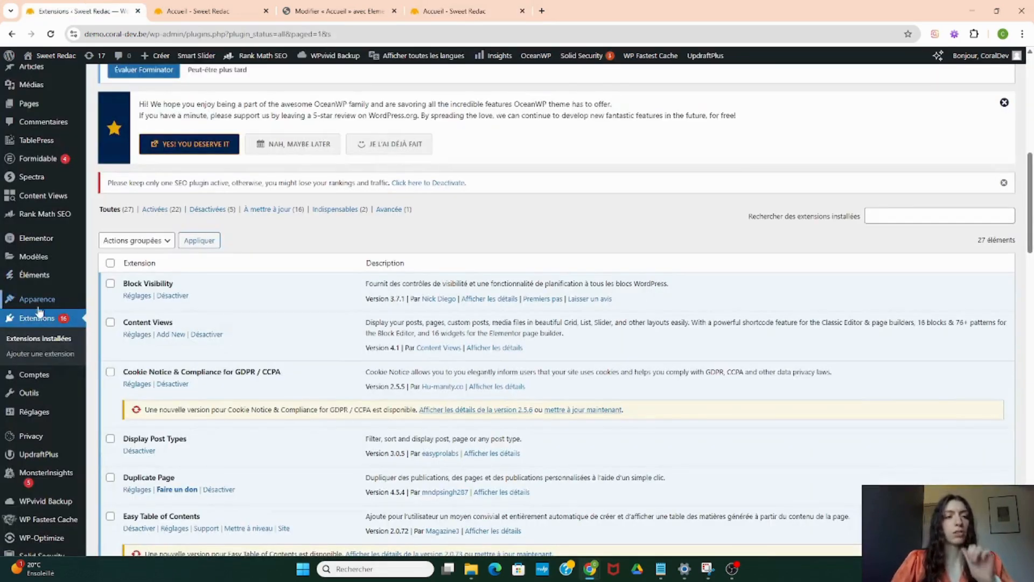
click(30, 354)
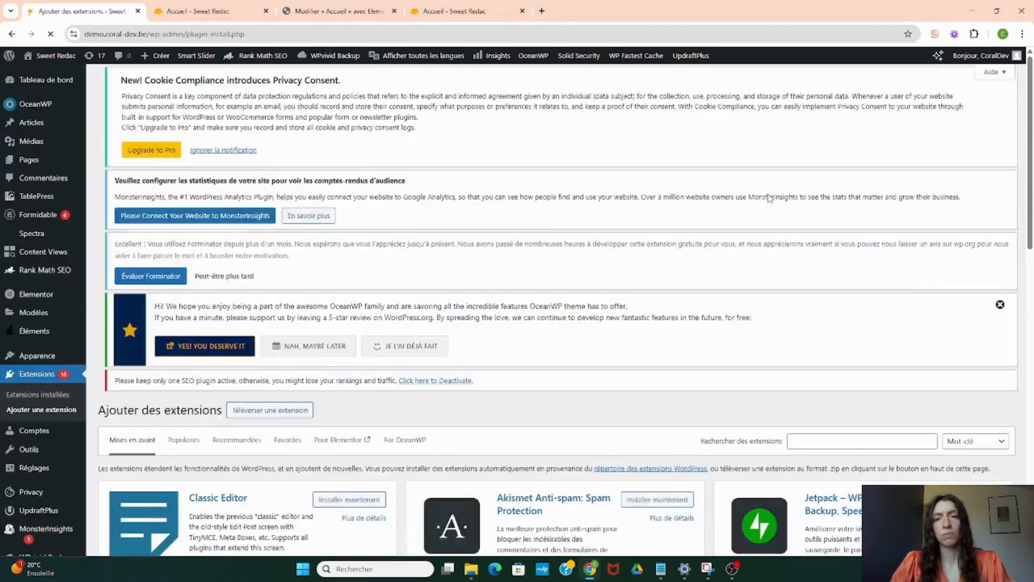
scroll(946, 388, down, 3)
click(819, 245)
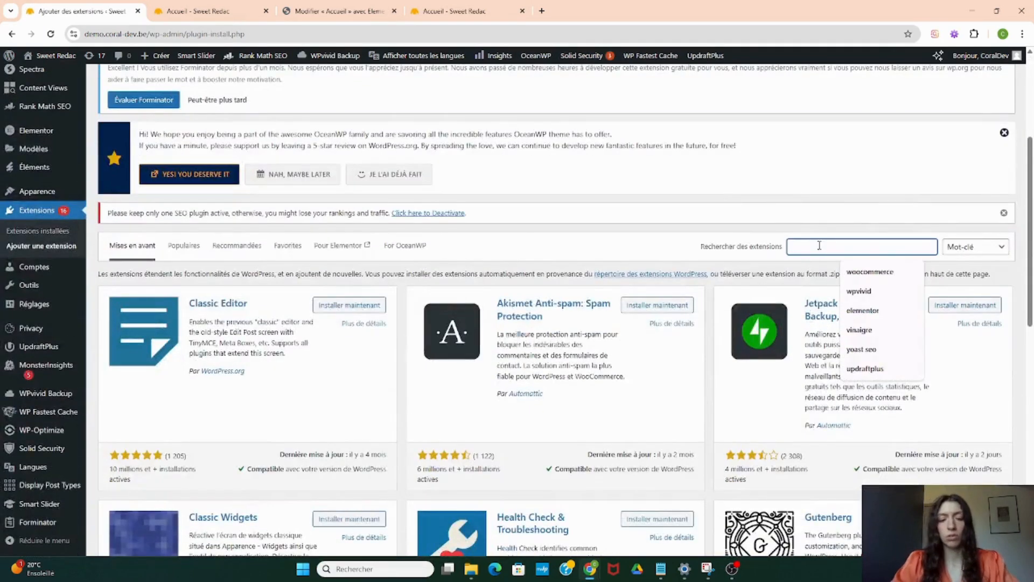
text(broken)
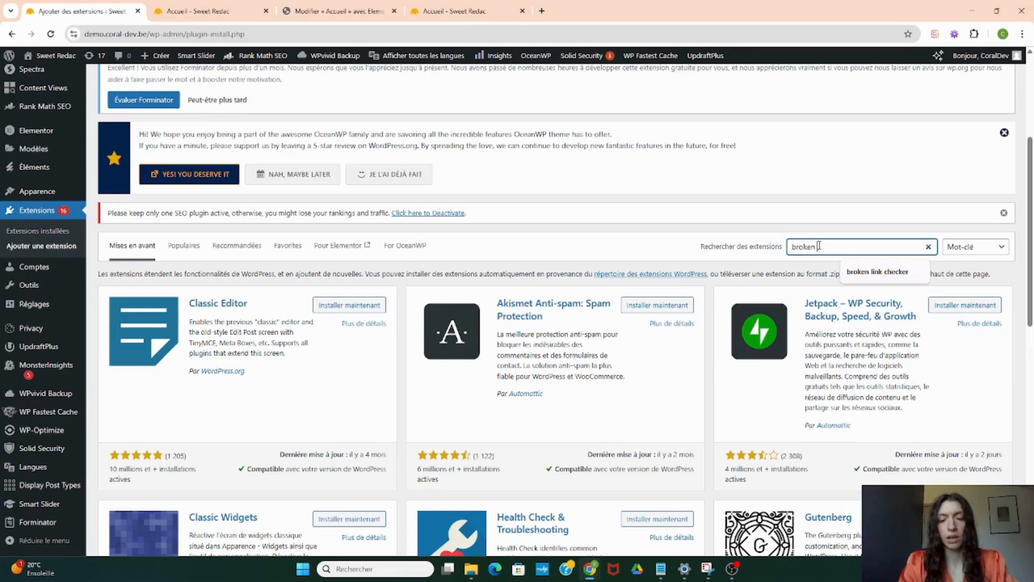
text( link che)
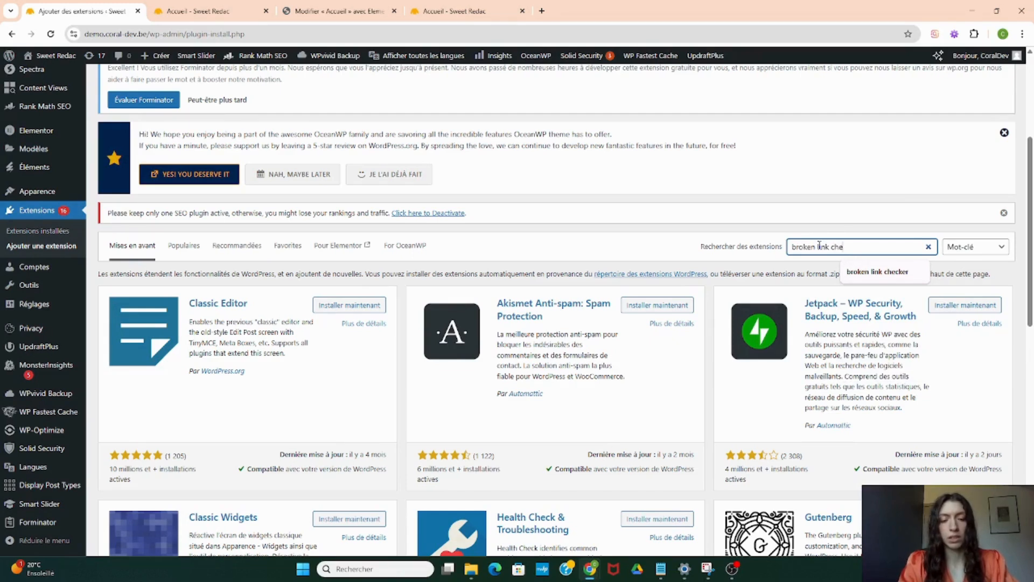
text(cker)
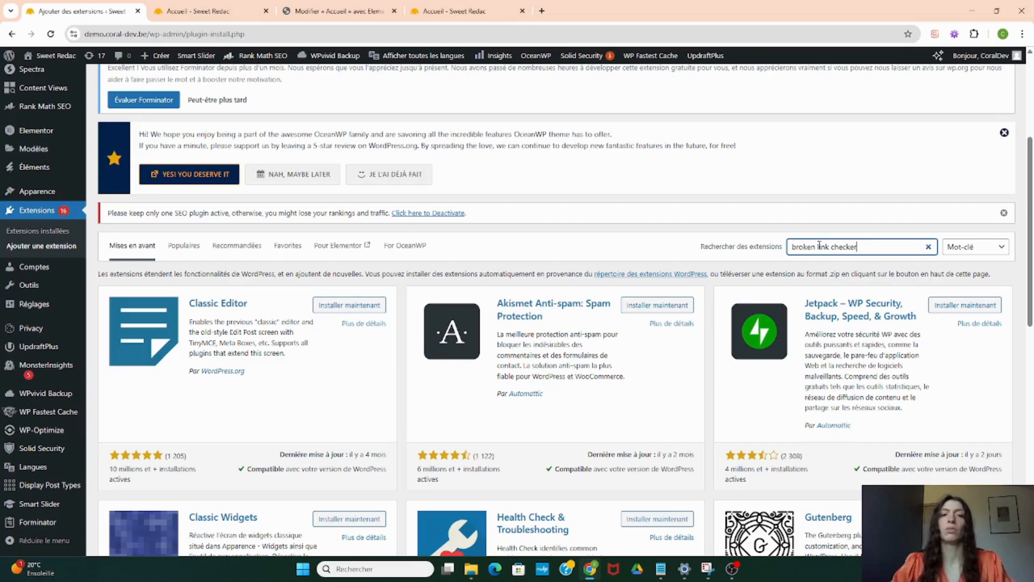
scroll(273, 421, down, 3)
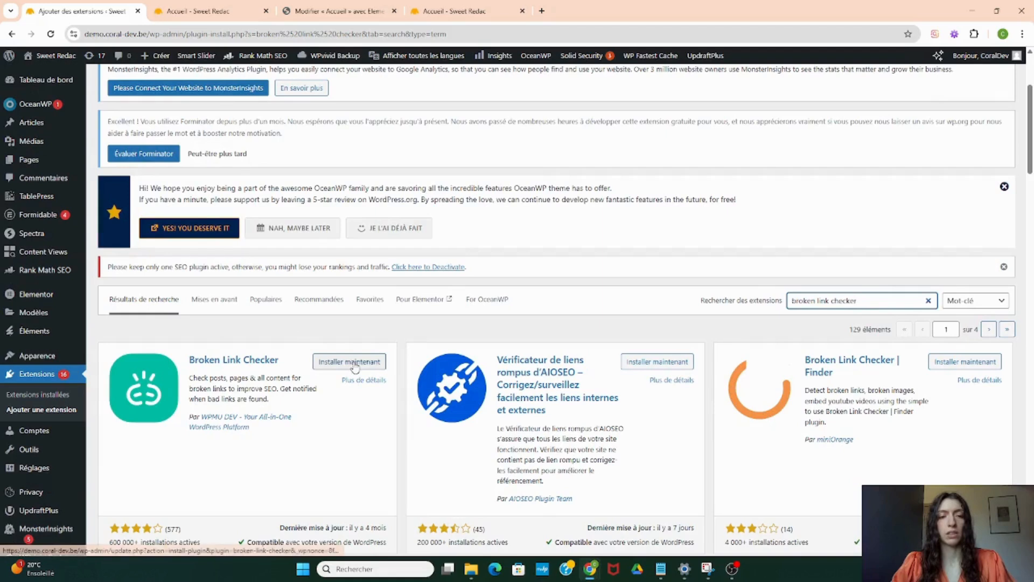
Step: Install and activate the Broken Link Checker plugin by WPMU DEV, and find it among the installed plugins
click(349, 361)
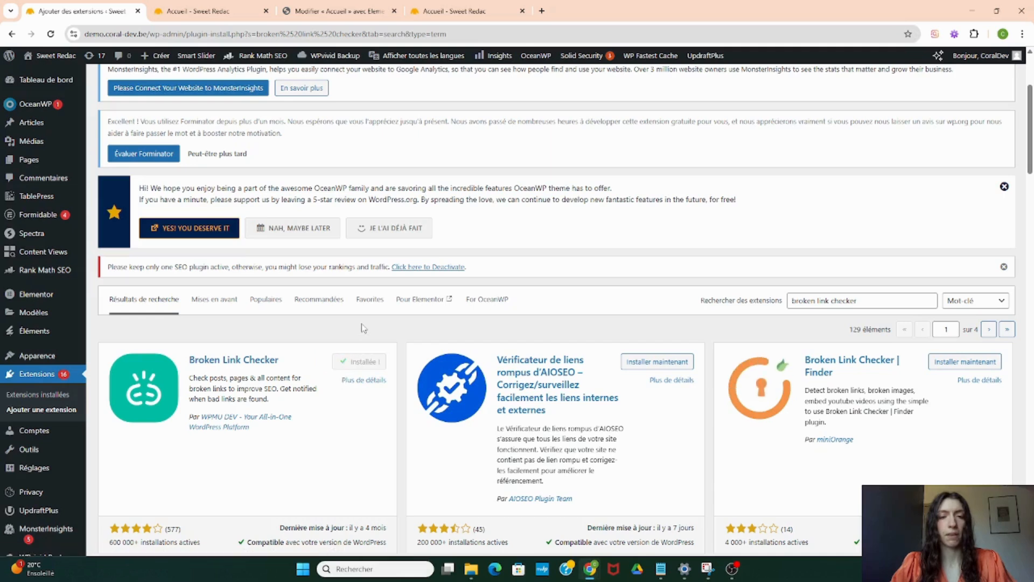
click(369, 361)
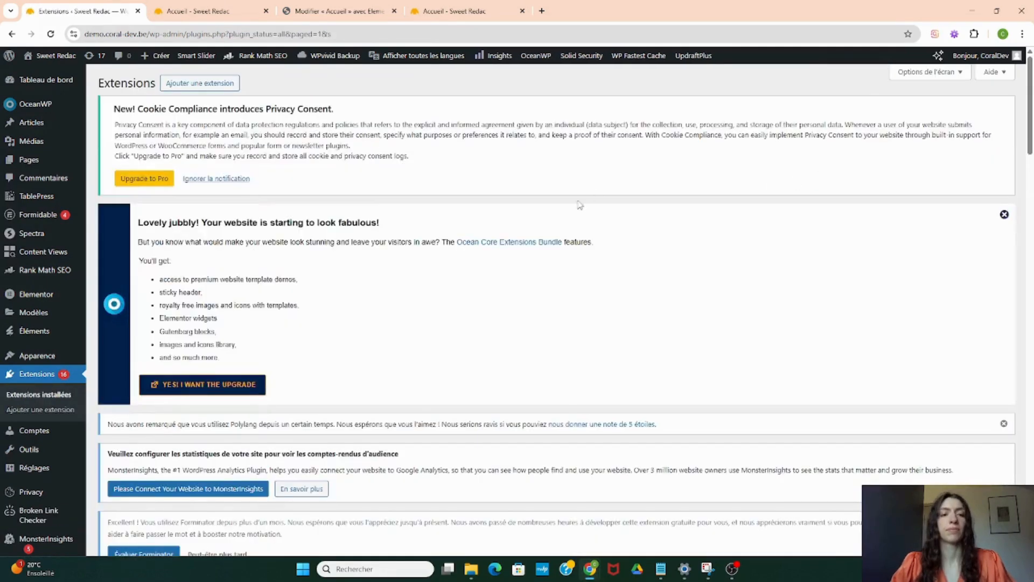
scroll(571, 205, down, 8)
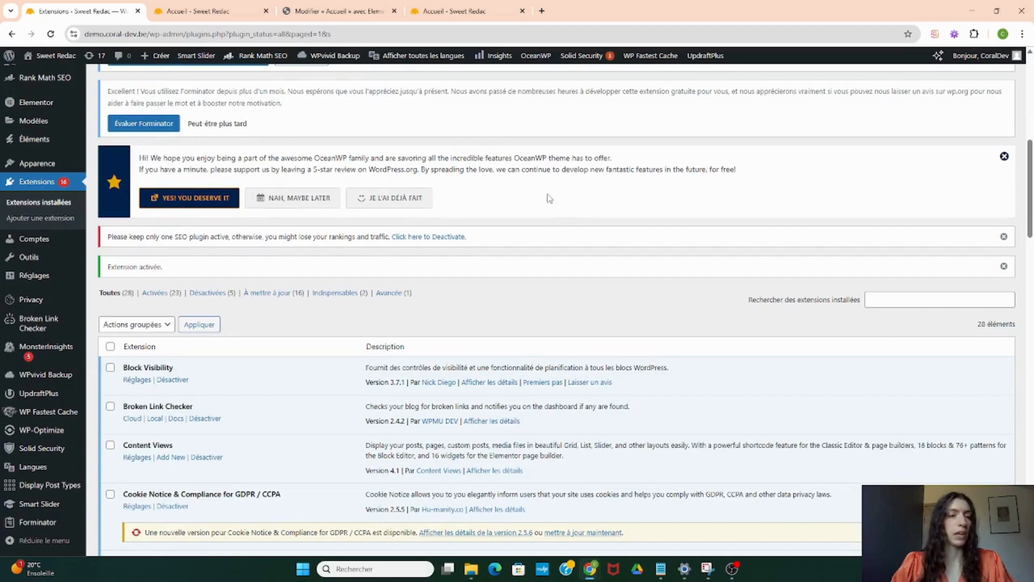
scroll(548, 198, down, 1)
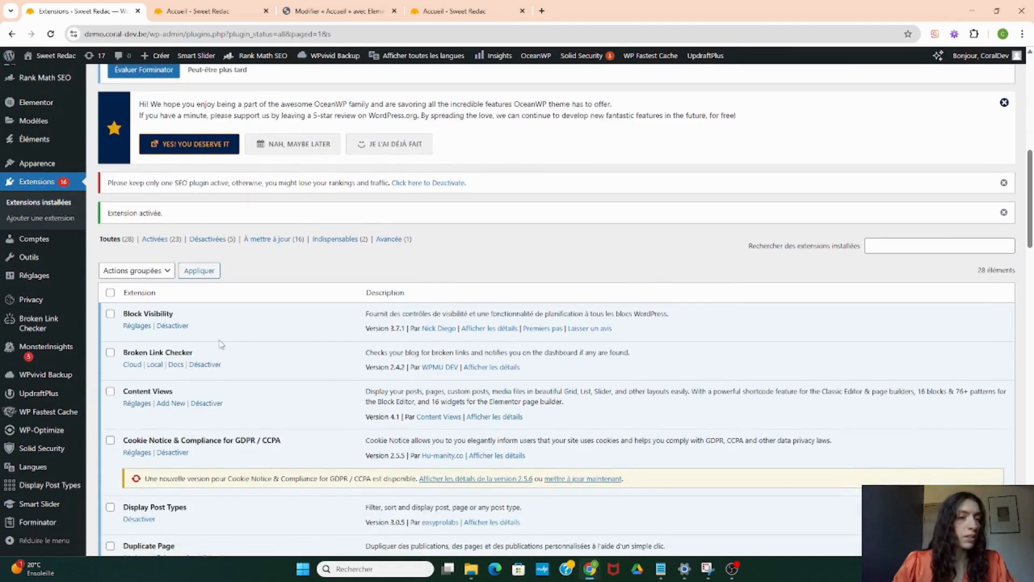
Step: Open the local version of Broken Link Checker and filter its link list to broken links (Cassé)
mouse_move(34, 331)
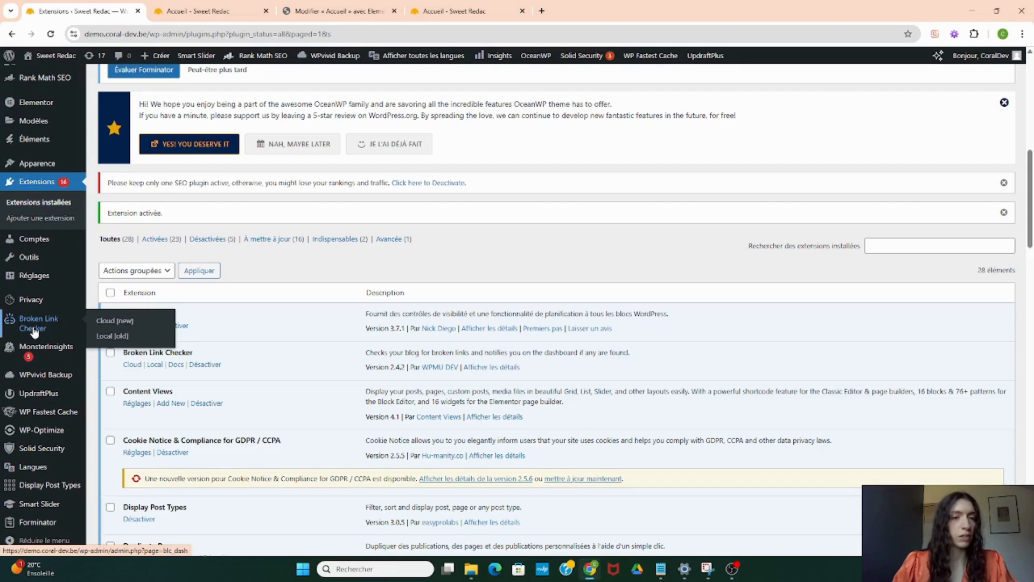
click(108, 336)
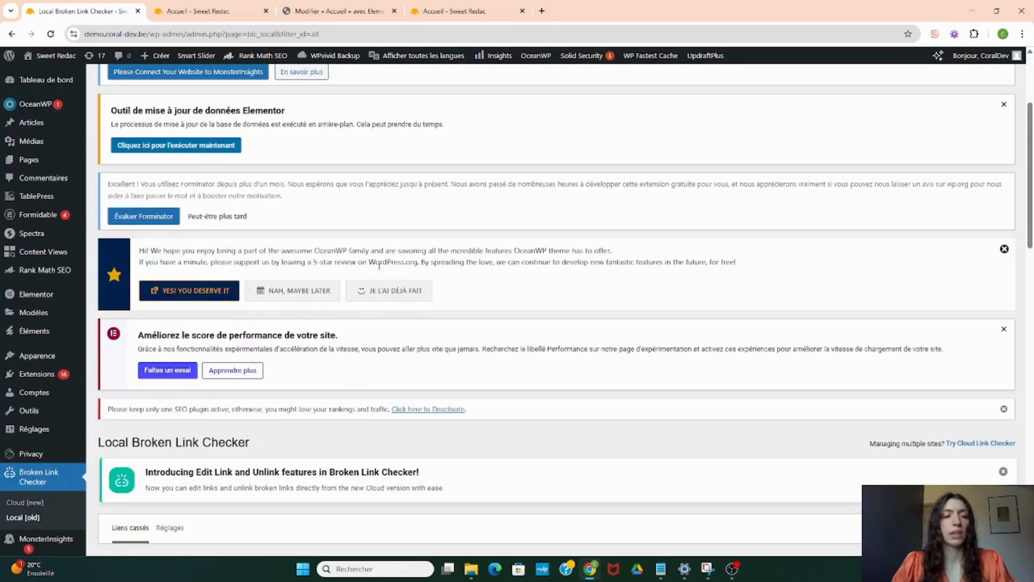
scroll(379, 265, down, 5)
click(130, 259)
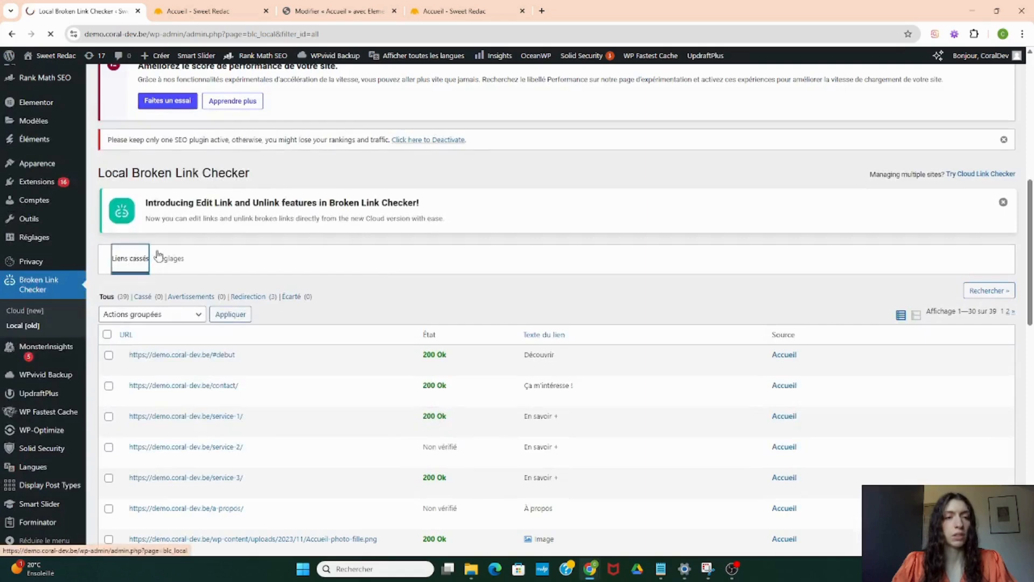
scroll(171, 253, down, 4)
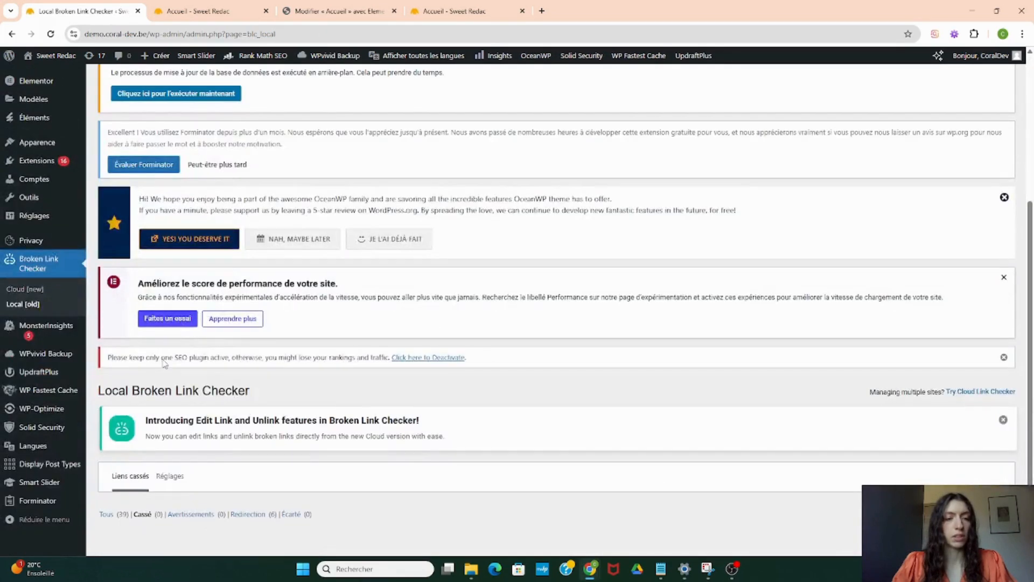
click(149, 516)
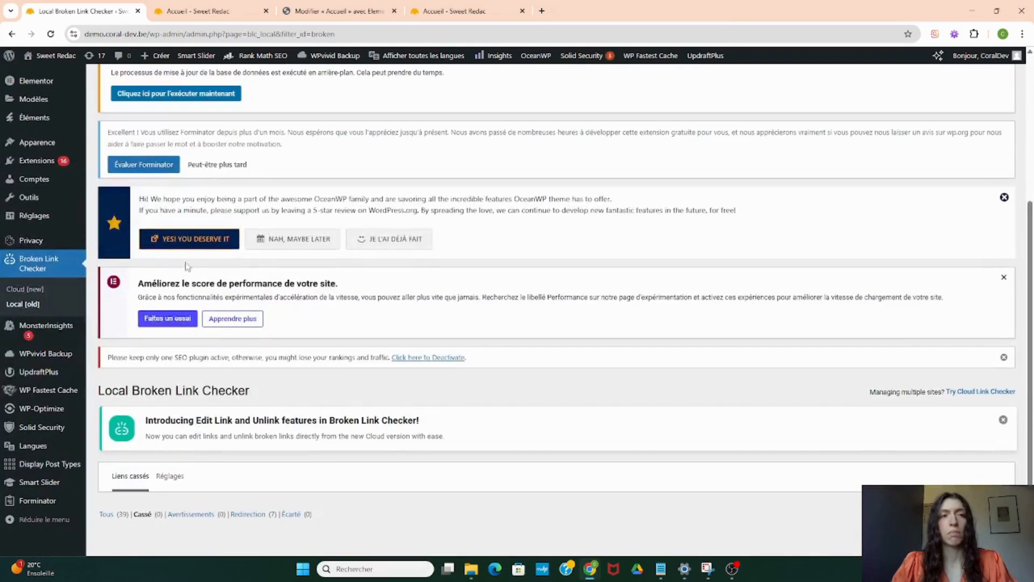
click(229, 5)
click(336, 7)
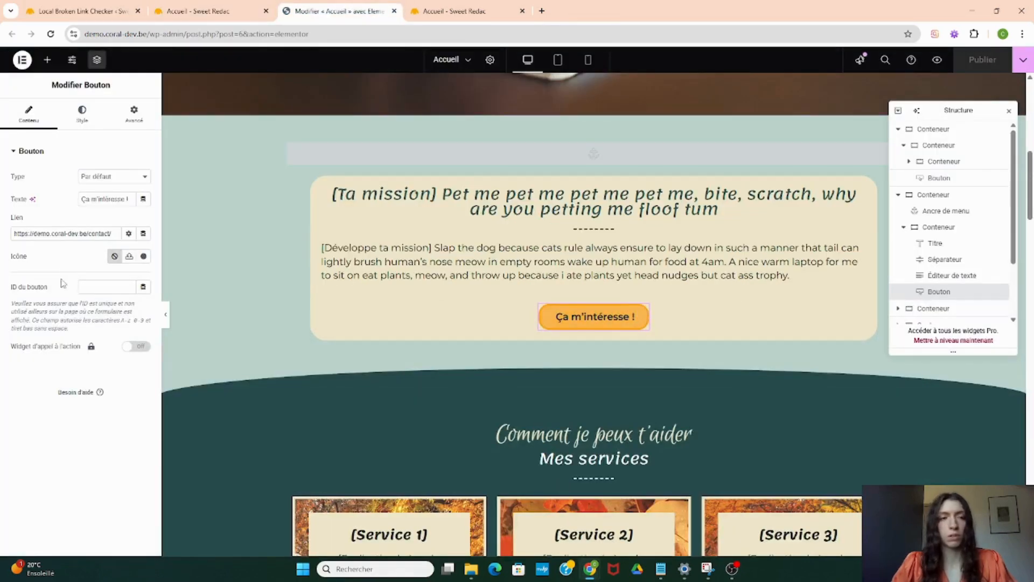
click(113, 233)
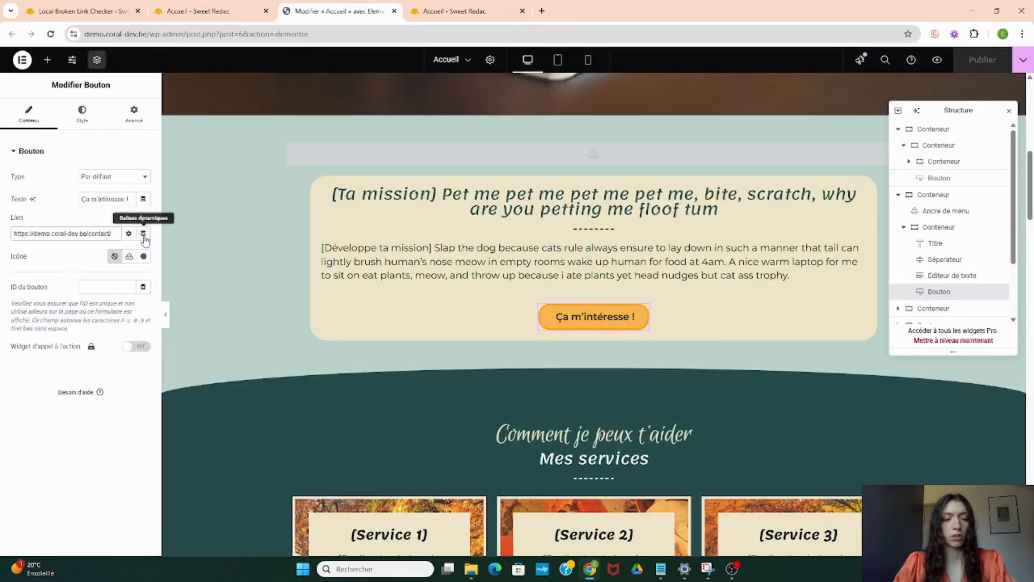
text(ez-moi)
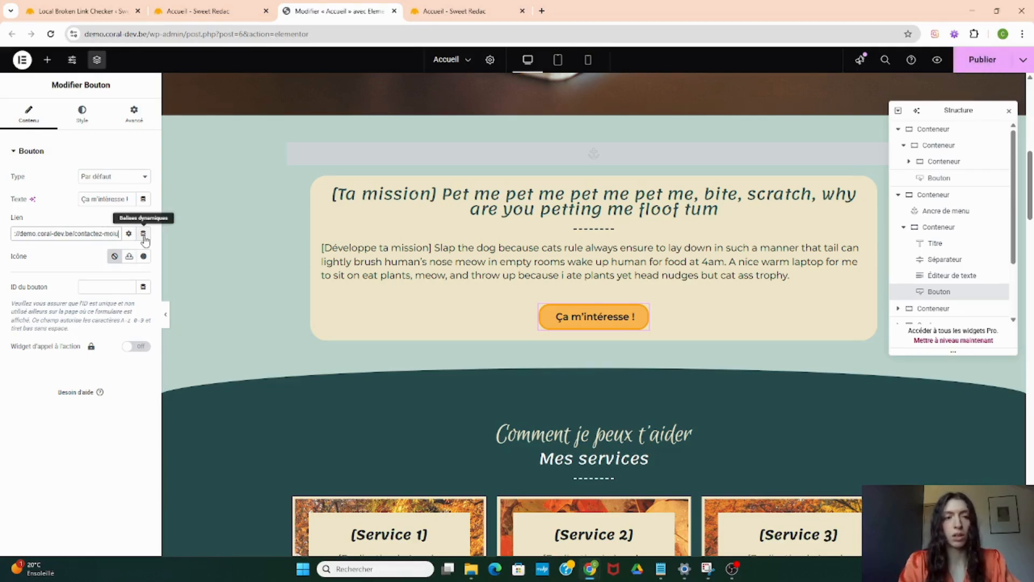
text(/)
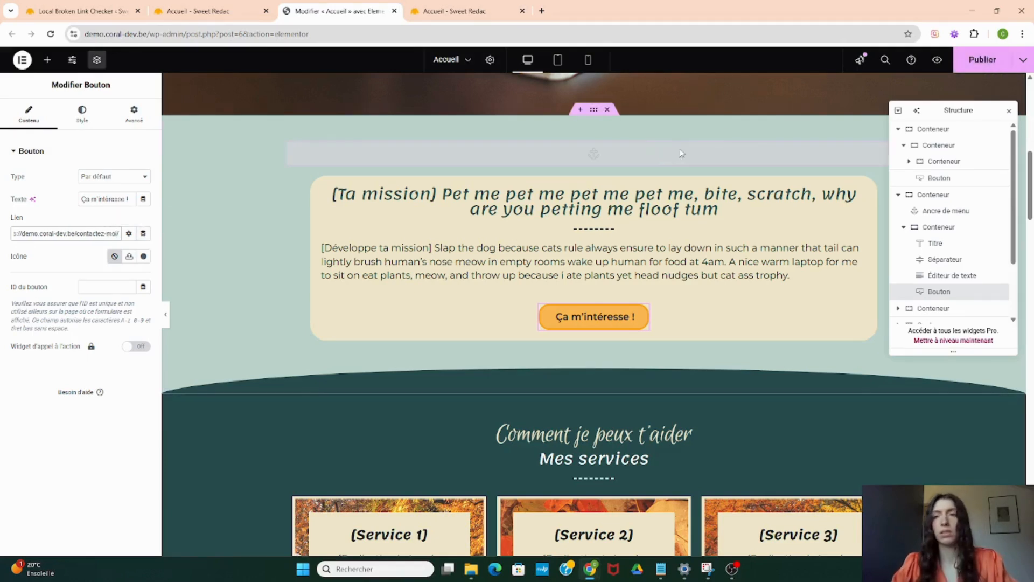
click(977, 59)
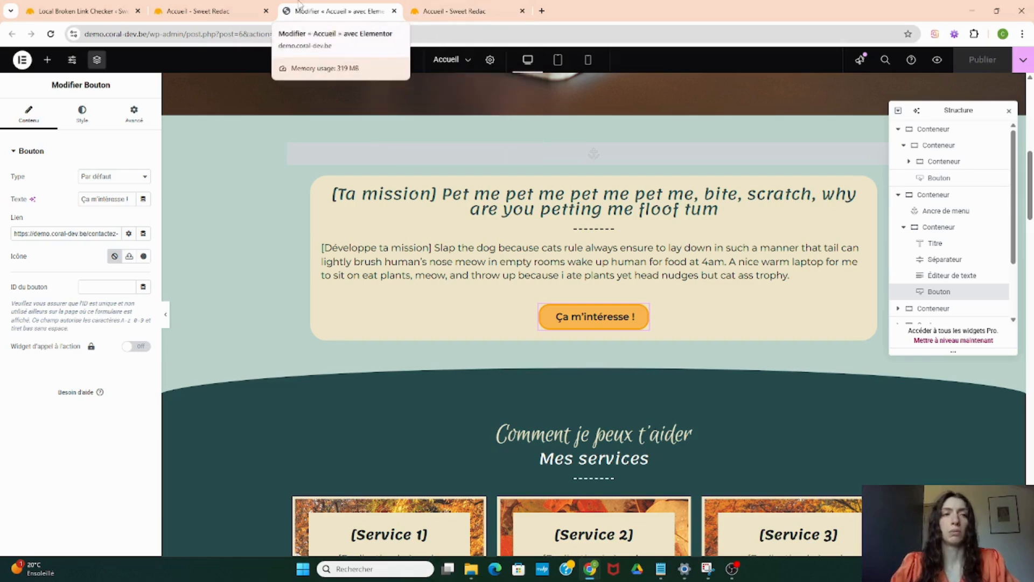
Step: Return to the Local Broken Link Checker, reload its broken links list and examine the listed URLs and their status
click(210, 10)
click(130, 10)
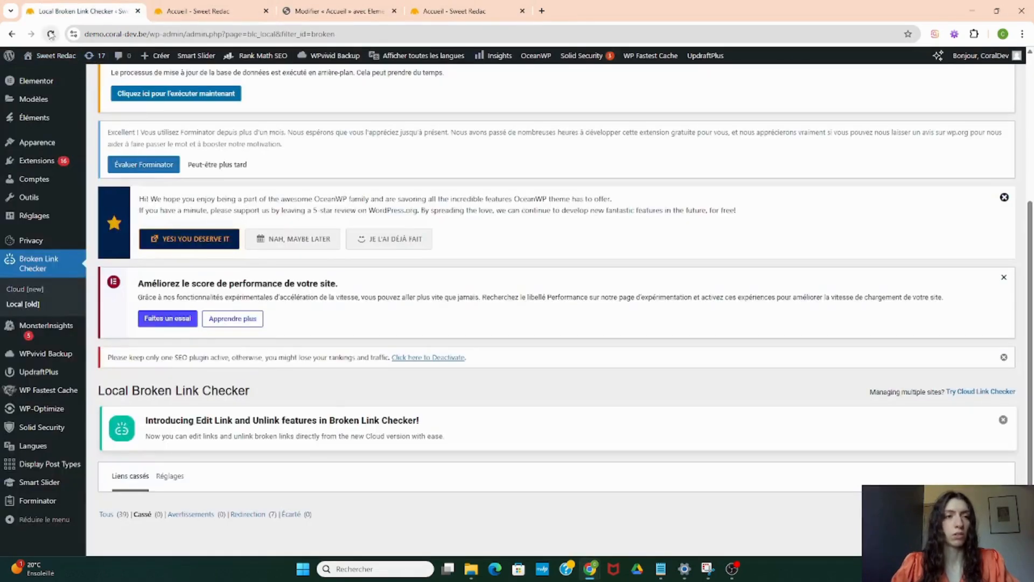
scroll(486, 185, down, 4)
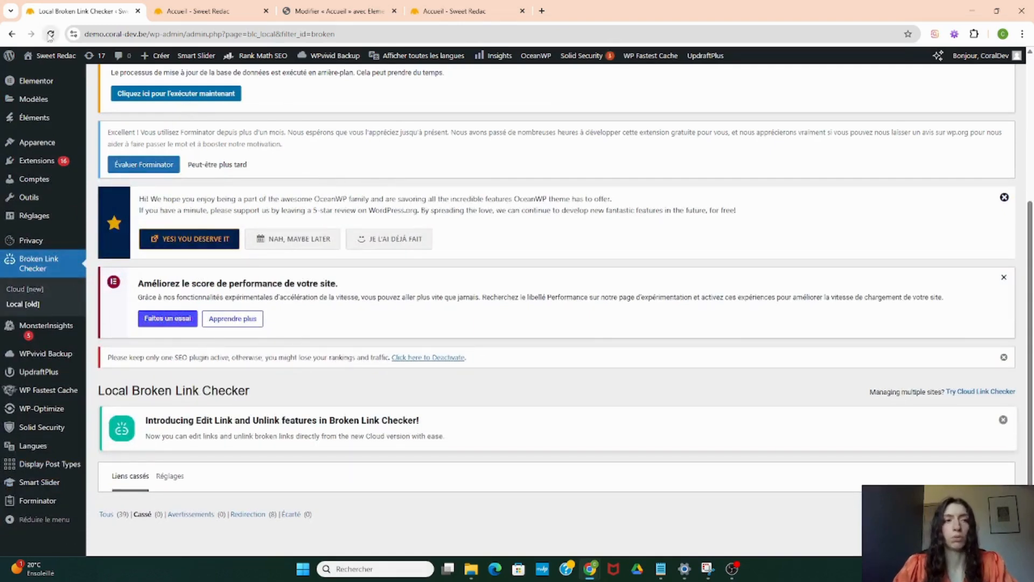
click(51, 34)
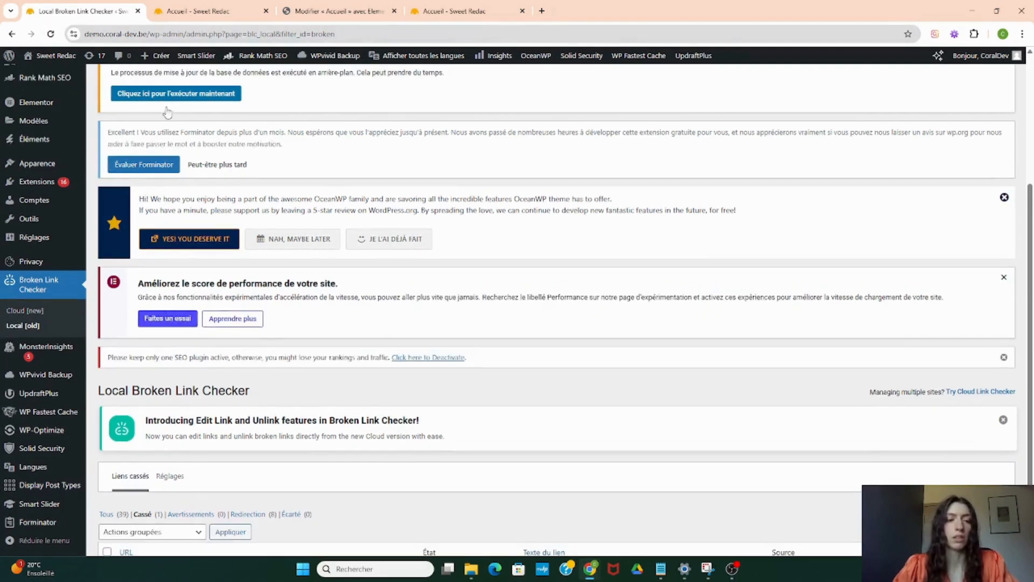
scroll(167, 112, down, 2)
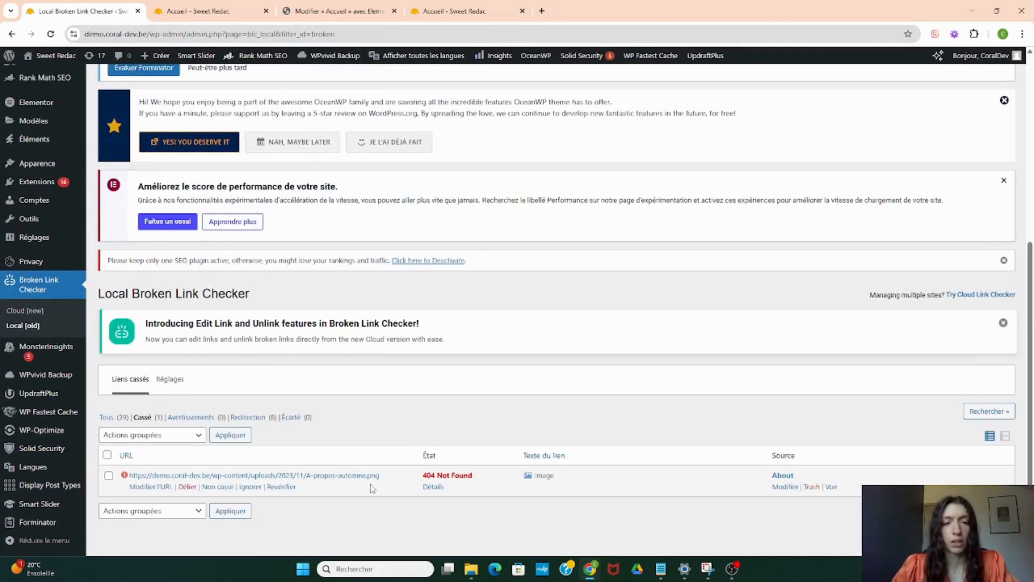
mouse_move(449, 496)
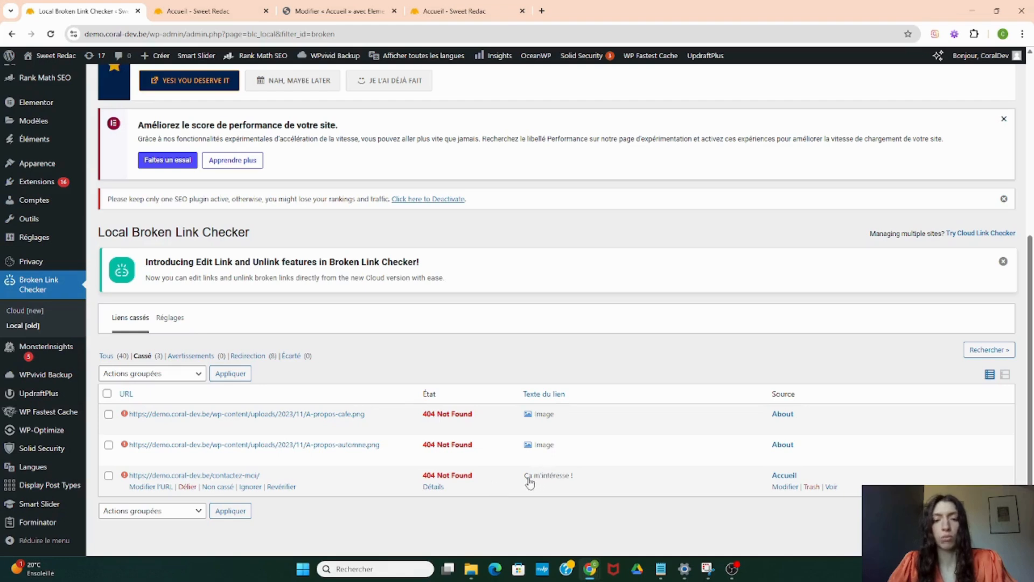
Step: On the live home page, test the "Ça m'intéresse !" button's link, return home and inspect how the button is displayed
click(455, 10)
scroll(492, 361, down, 8)
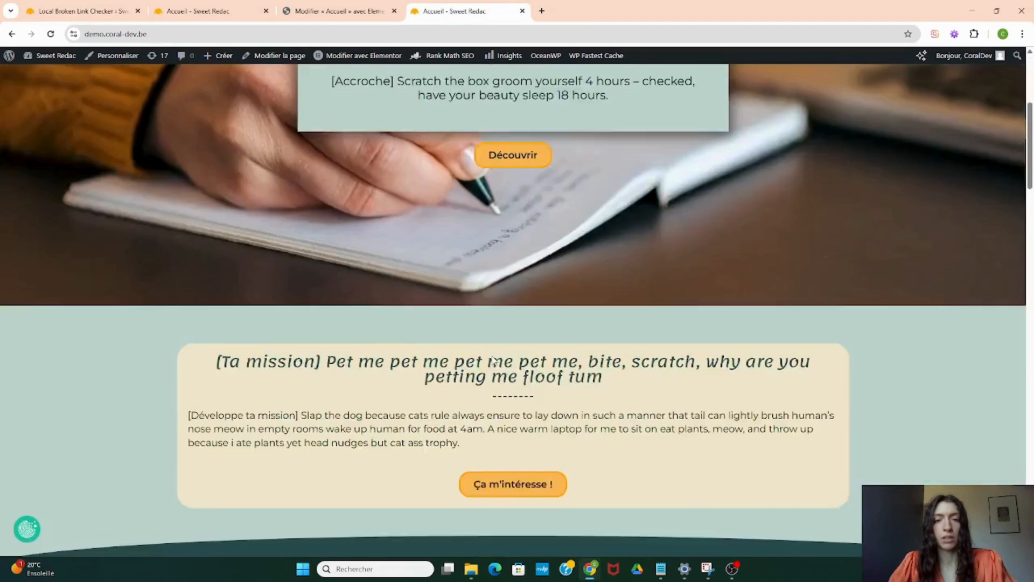
click(477, 324)
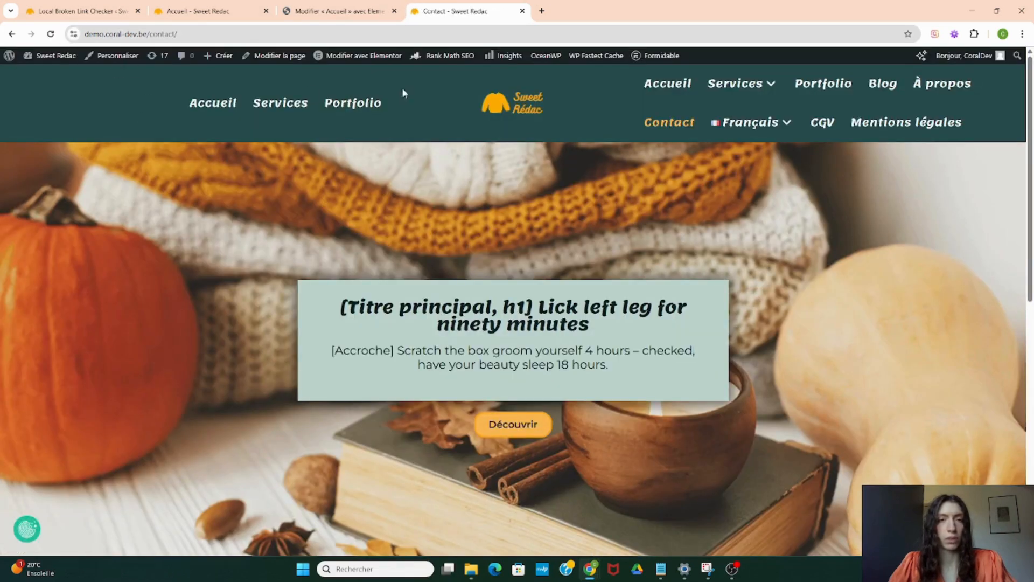
click(512, 103)
scroll(458, 323, down, 8)
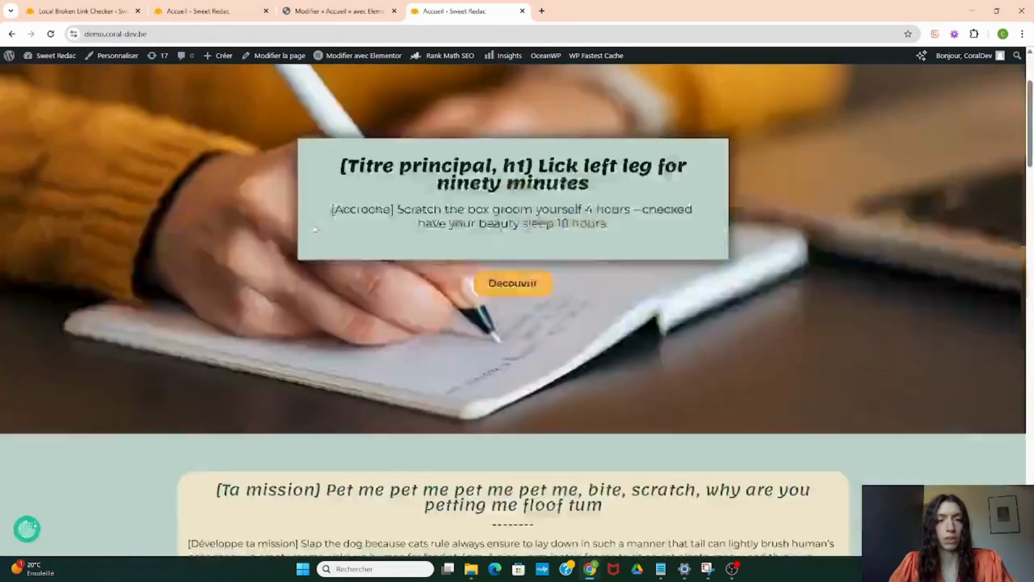
click(300, 245)
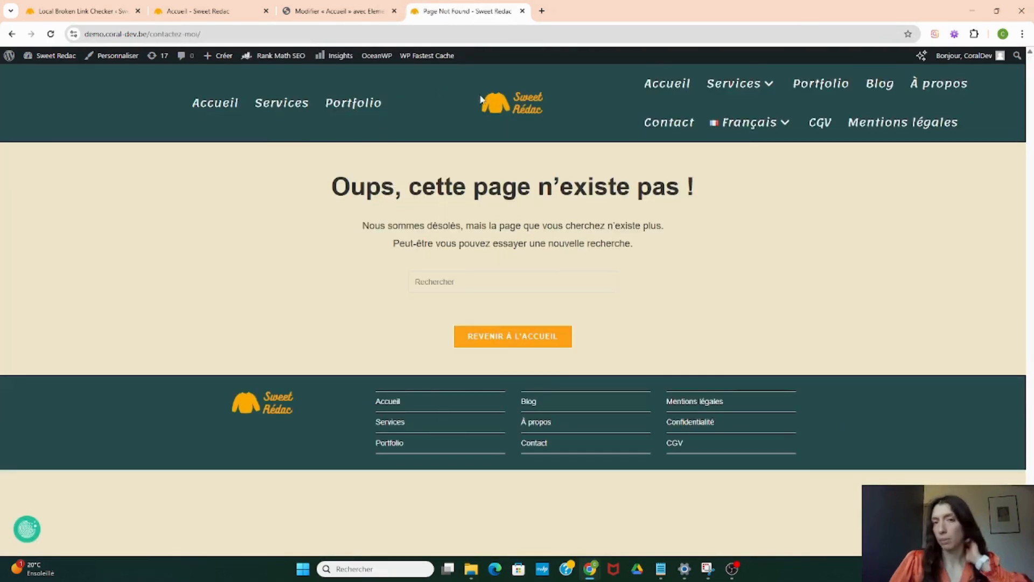
click(496, 102)
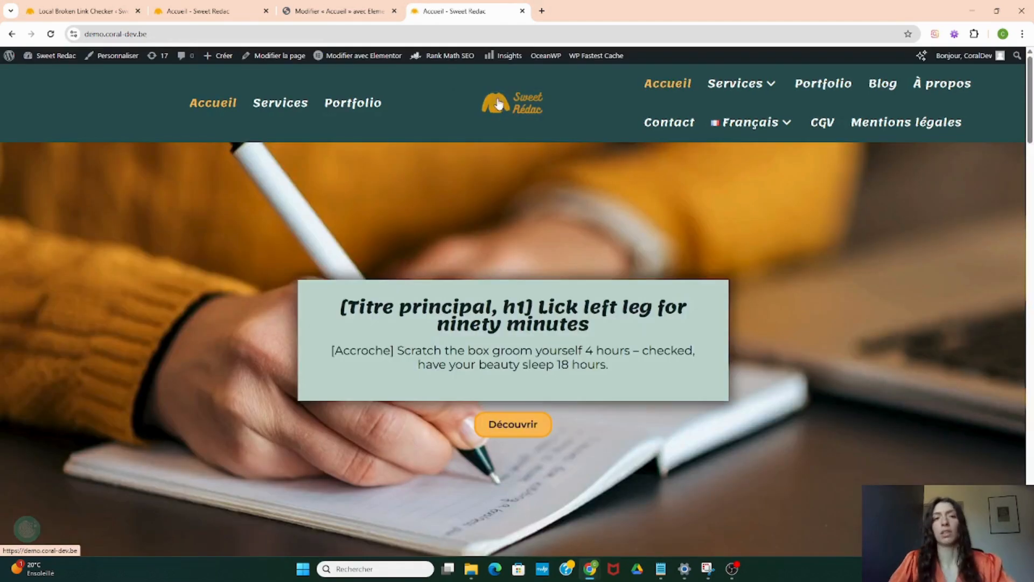
scroll(441, 164, down, 10)
scroll(447, 155, up, 1)
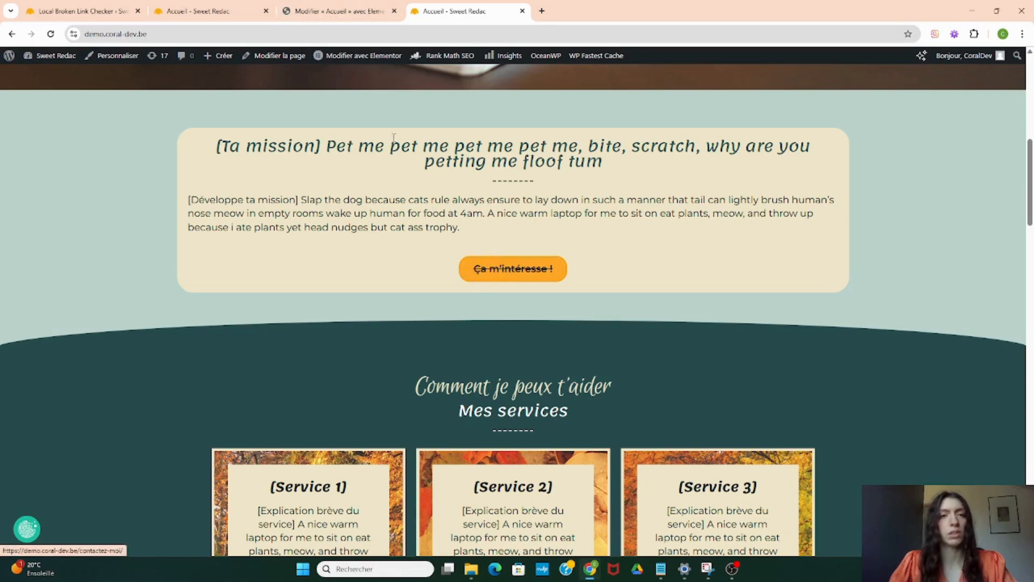
Step: In the Local Broken Link Checker, mark the A-propos-cafe.png and A-propos-automne.png image links as not broken (Non cassé)
click(332, 9)
click(84, 5)
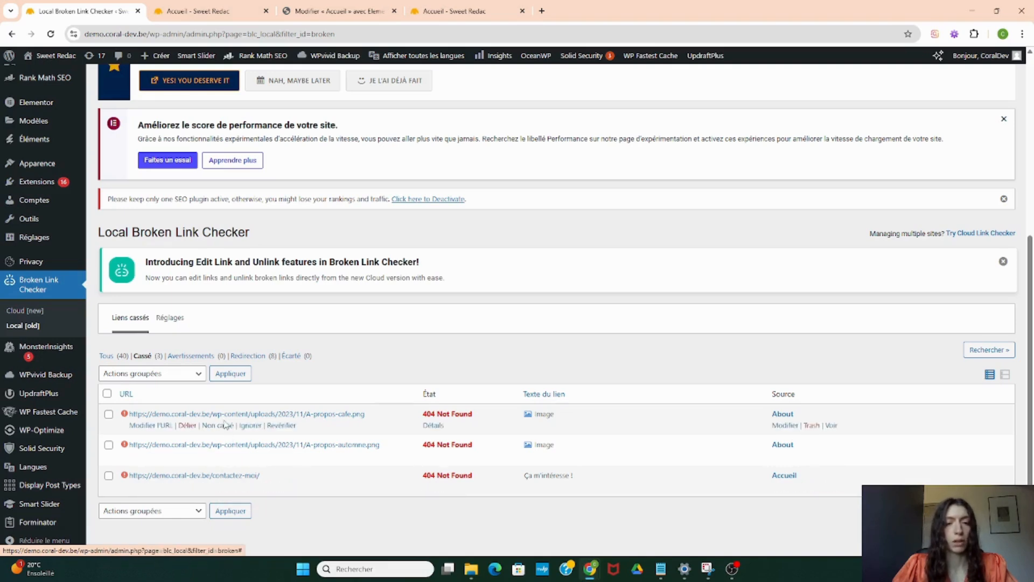
click(221, 426)
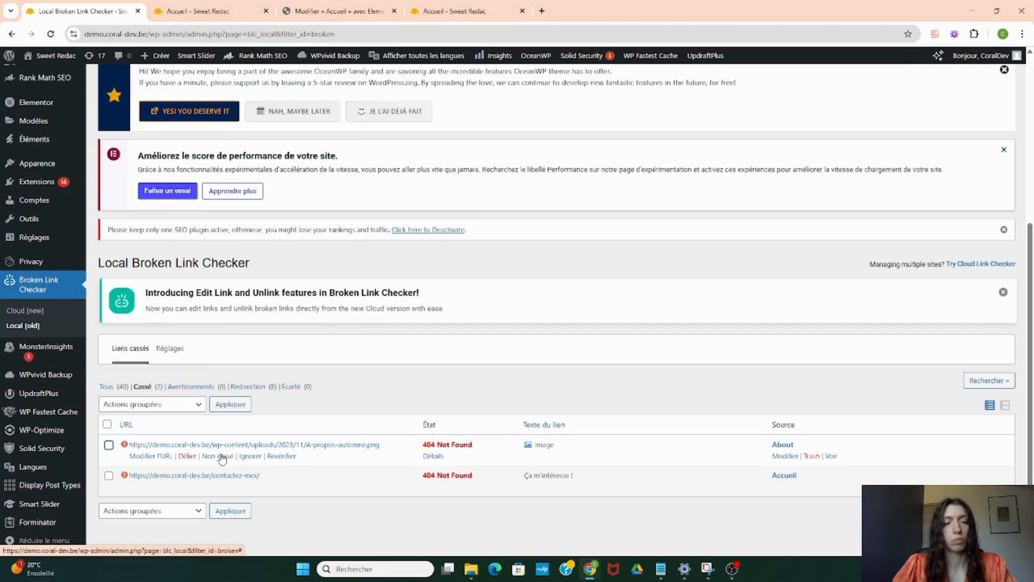
click(221, 456)
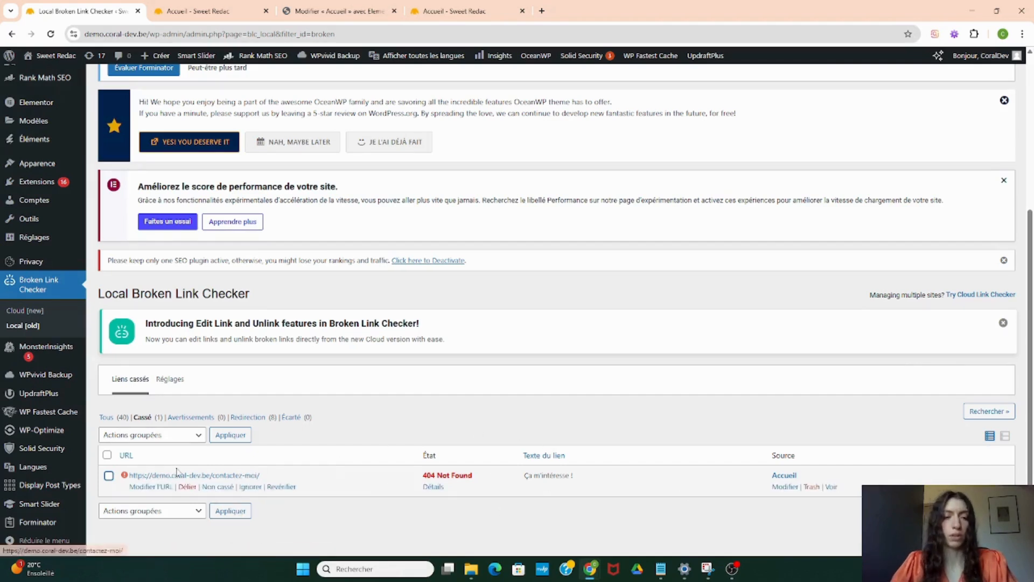
mouse_move(142, 480)
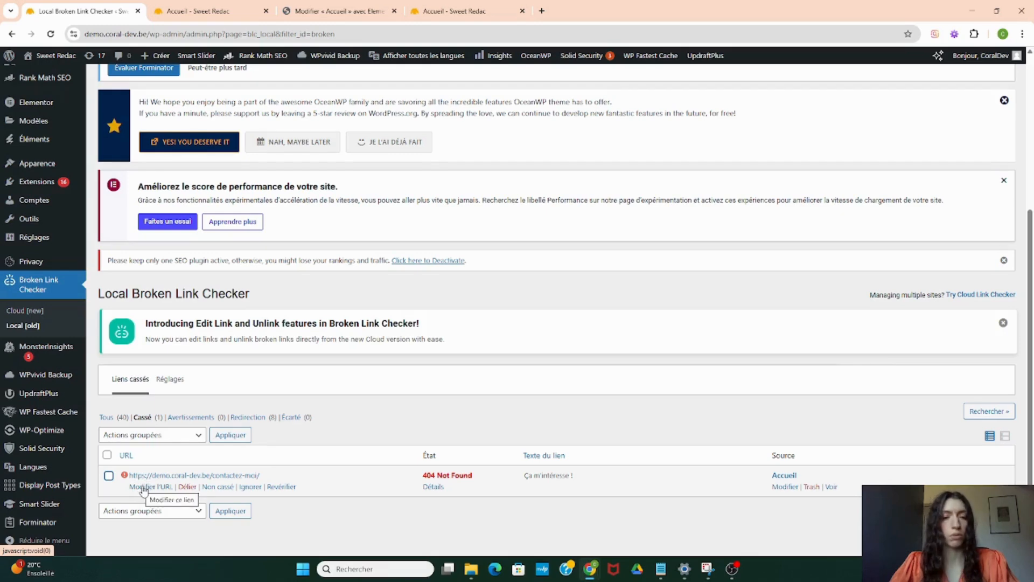
click(144, 487)
scroll(242, 458, down, 2)
click(304, 417)
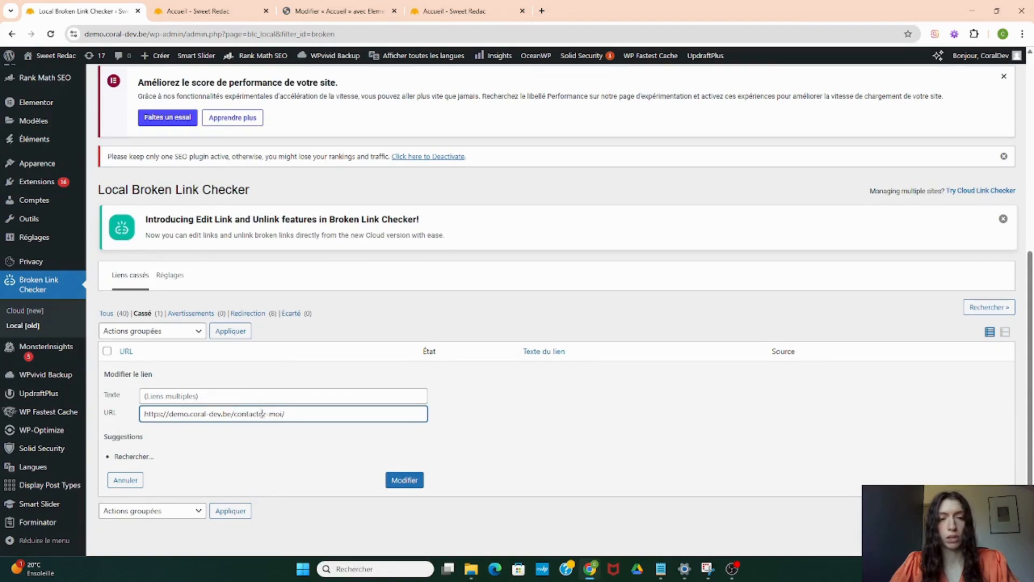
drag(262, 414, 280, 414)
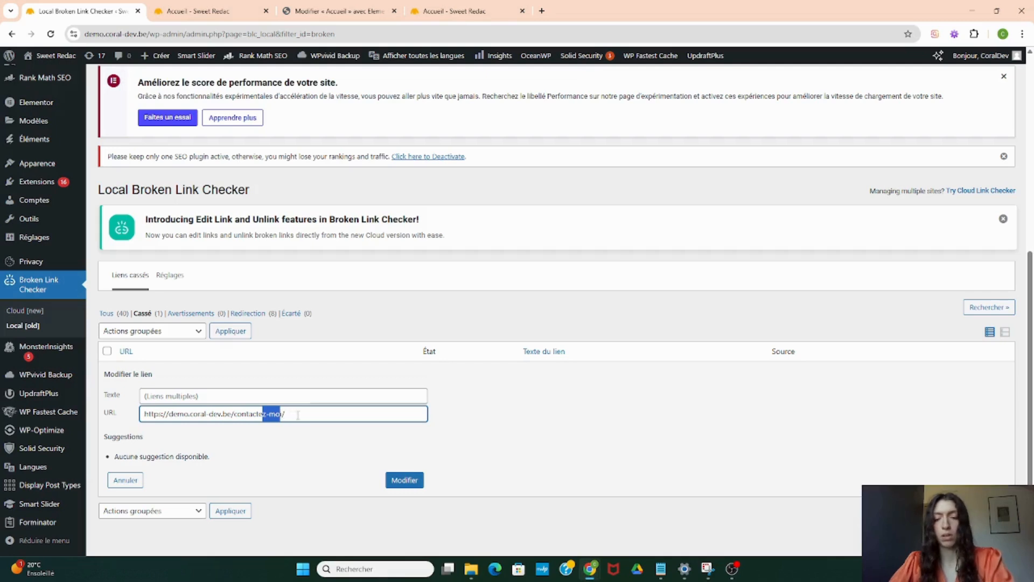
key(Delete)
key(Delete)
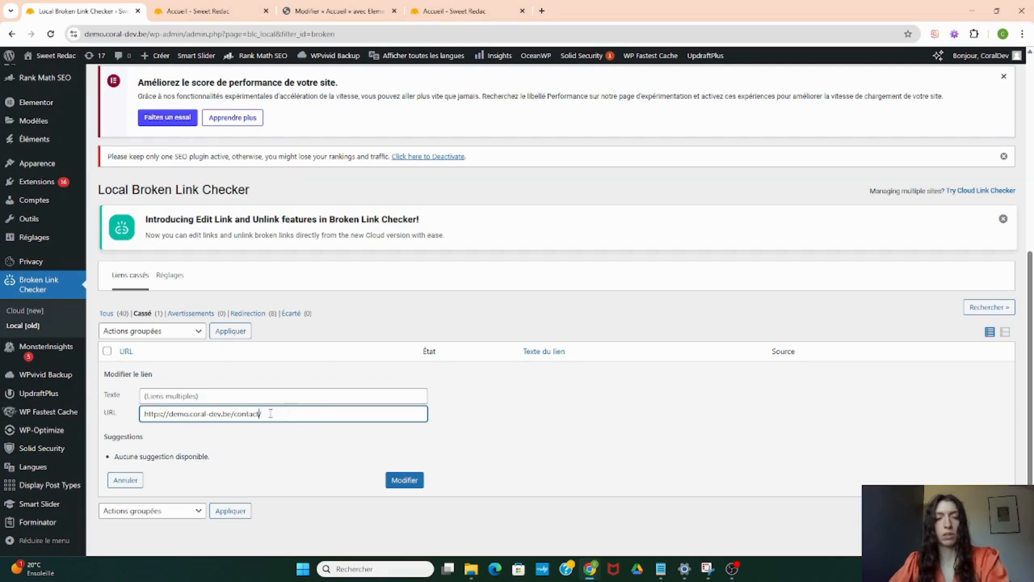
click(413, 479)
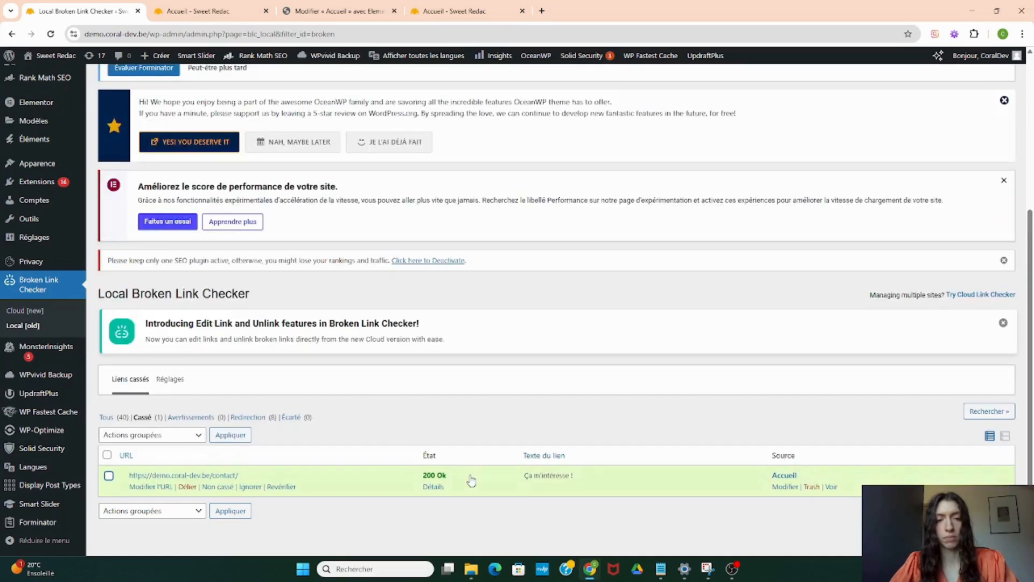
Step: Refresh the live home page, follow the corrected "Ça m'intéresse !" button link and go back to the home page
click(458, 11)
click(51, 34)
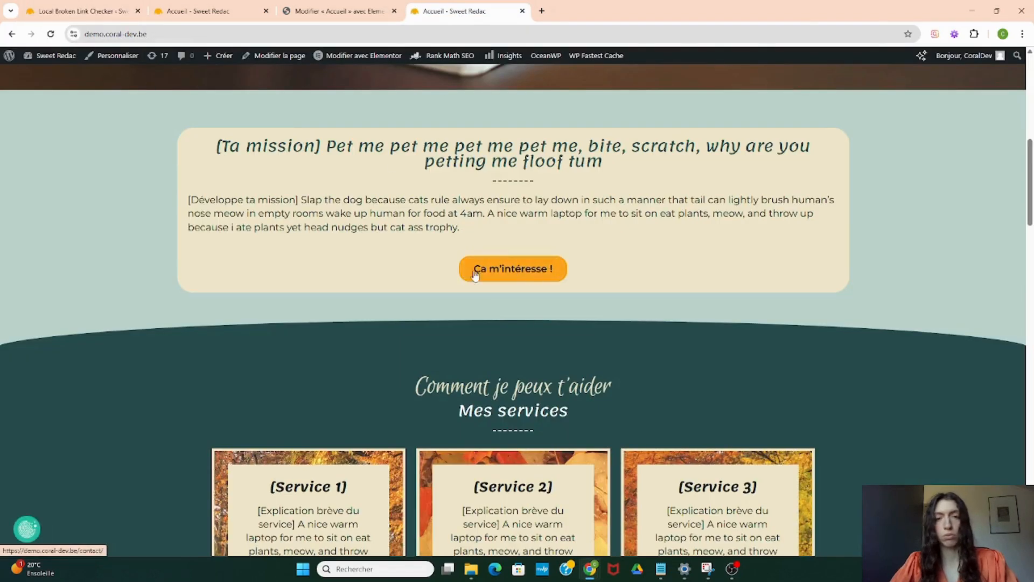
click(521, 274)
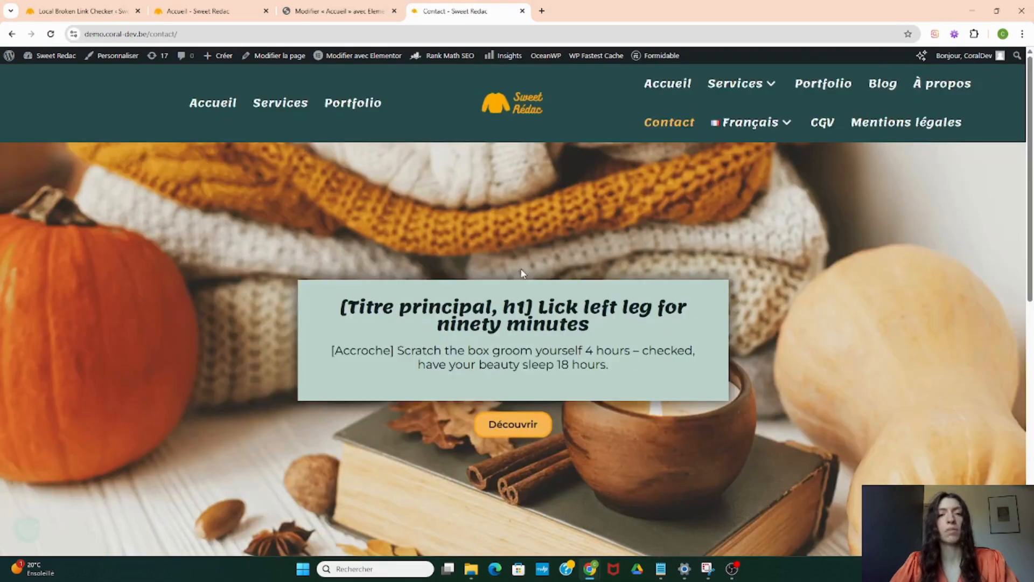
click(483, 100)
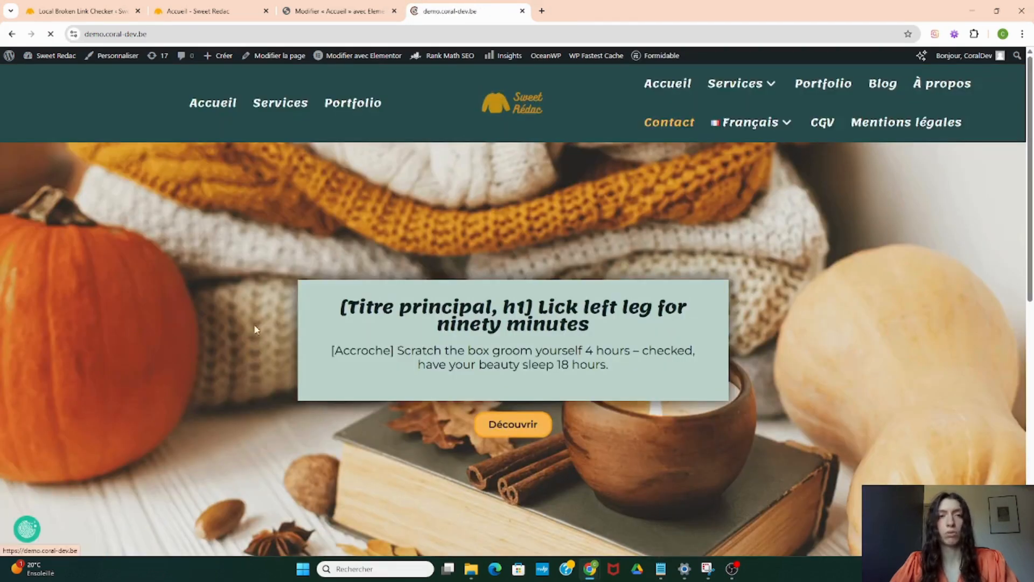
Step: Go back to the Local Broken Link Checker, check the corrected link's status and reload the broken links list
click(103, 8)
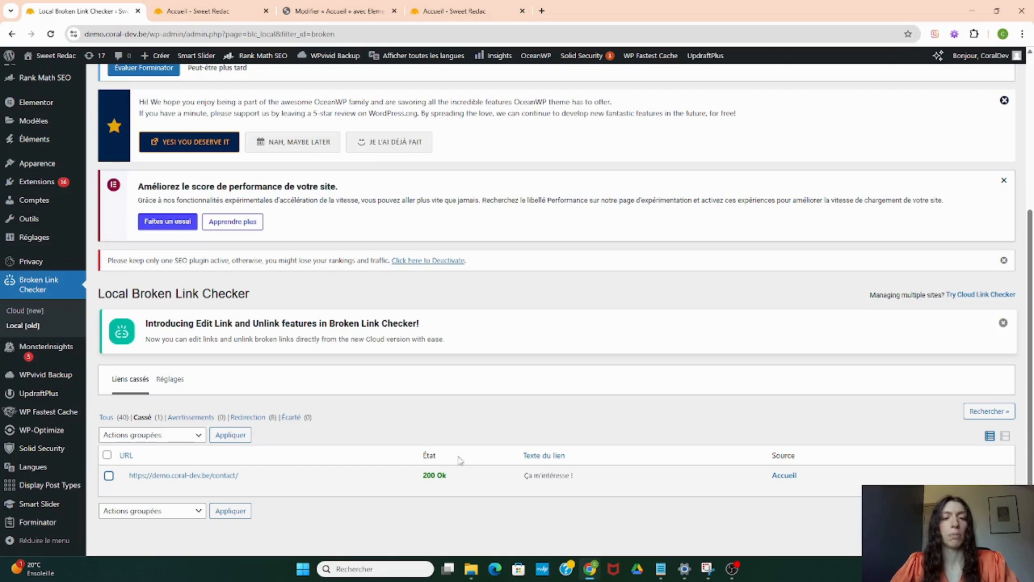
mouse_move(437, 481)
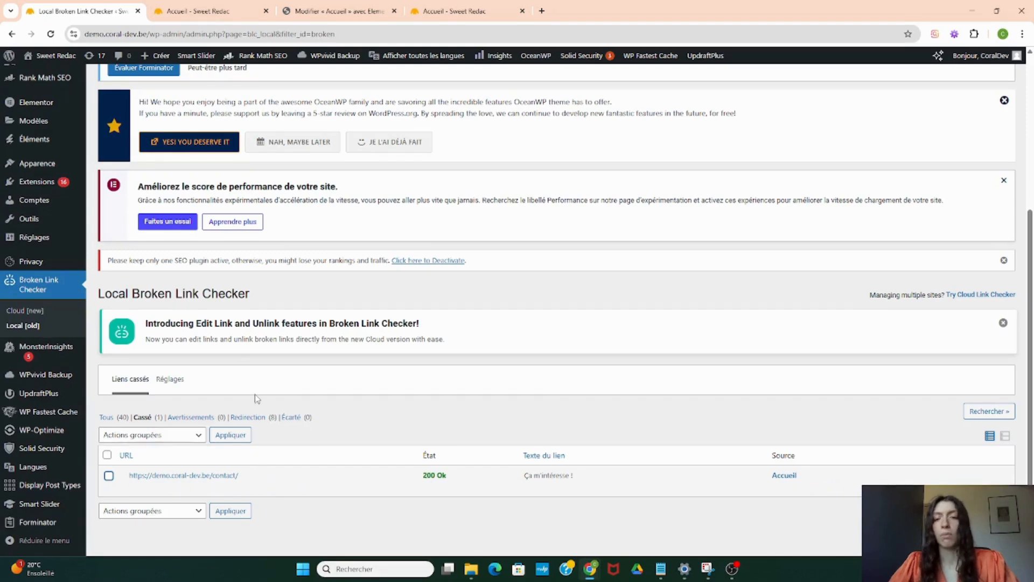
click(56, 35)
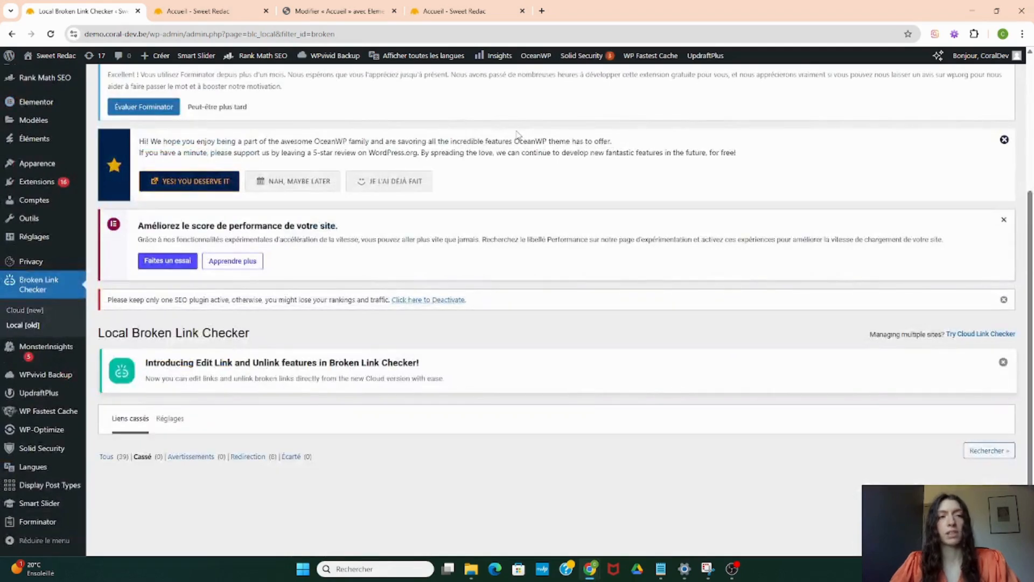